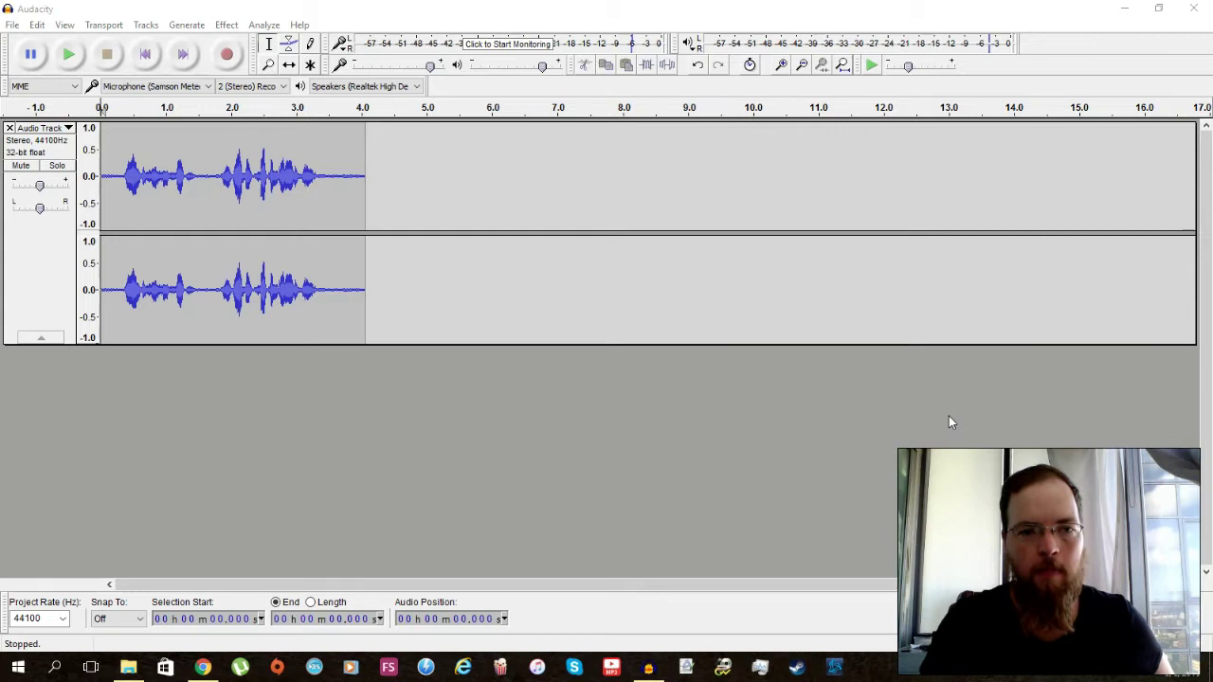
- Start exporting the Audacity recording, keeping Ogg Vorbis Files as the format
click(730, 6)
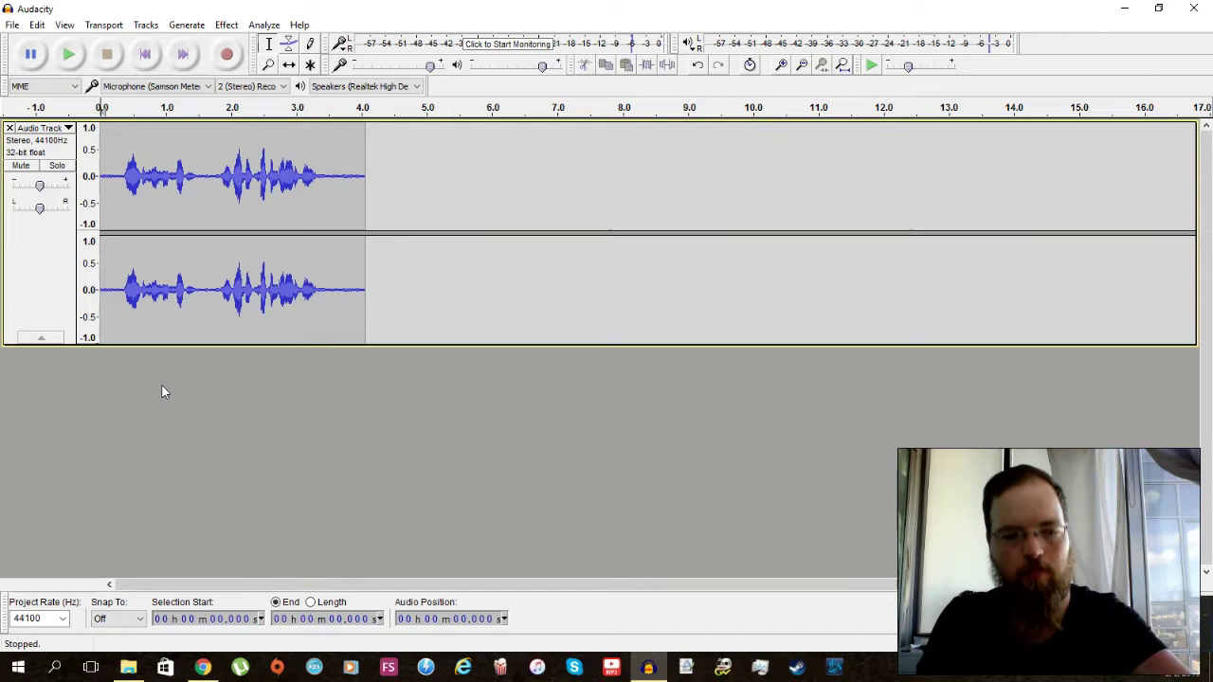
click(13, 26)
click(118, 237)
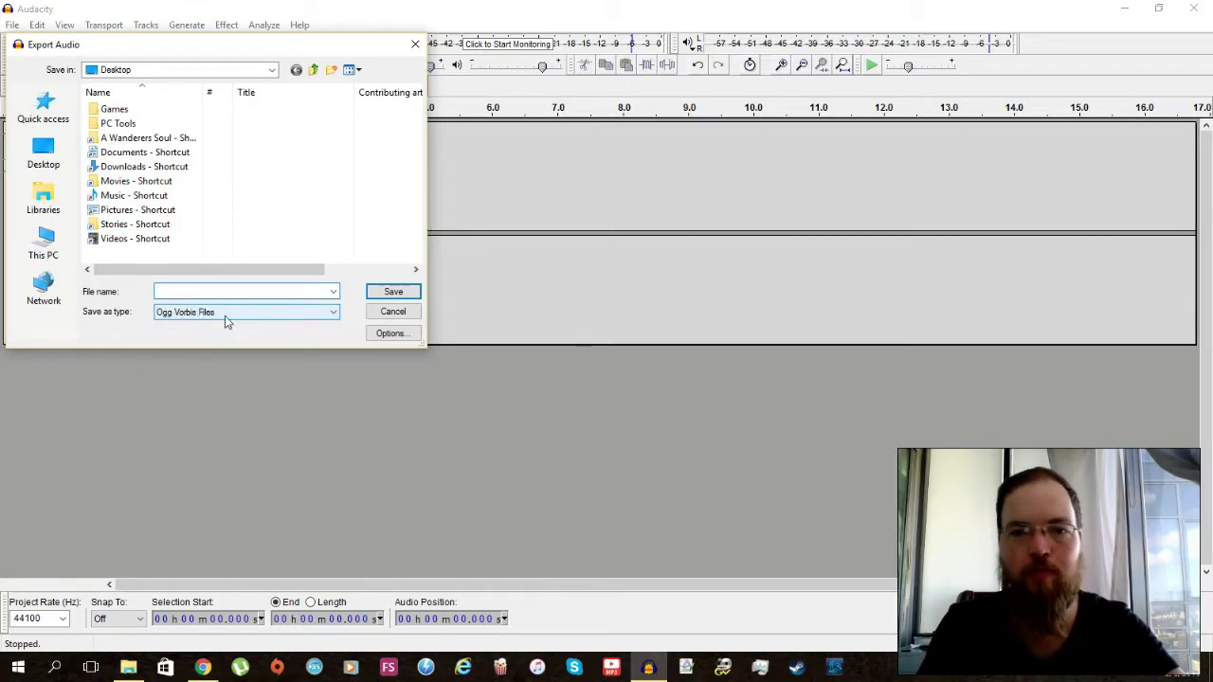
click(226, 314)
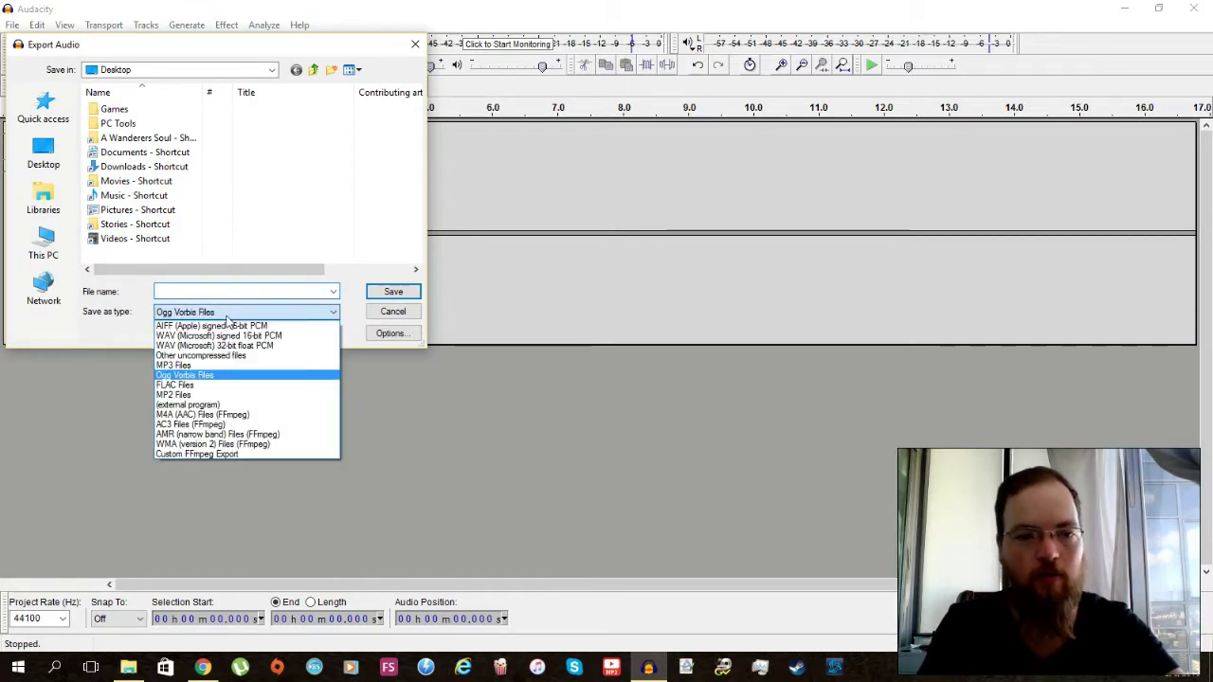
click(221, 377)
- Enter 'inposition' as the export file name
click(163, 291)
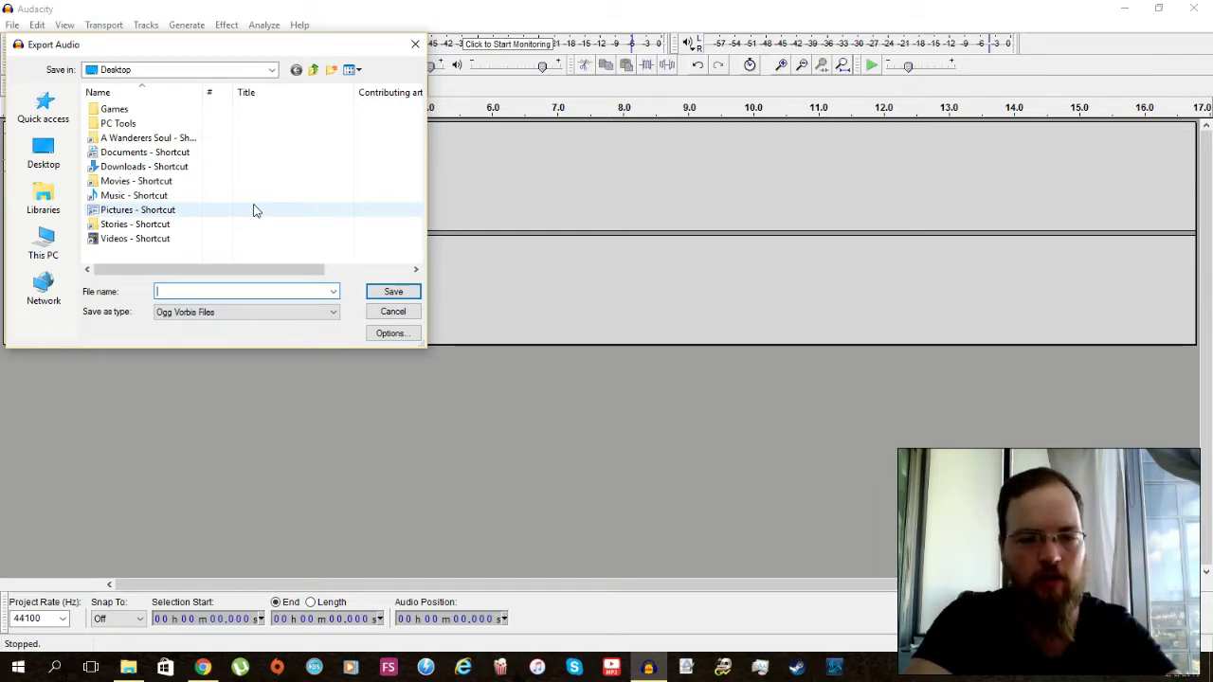
text(input)
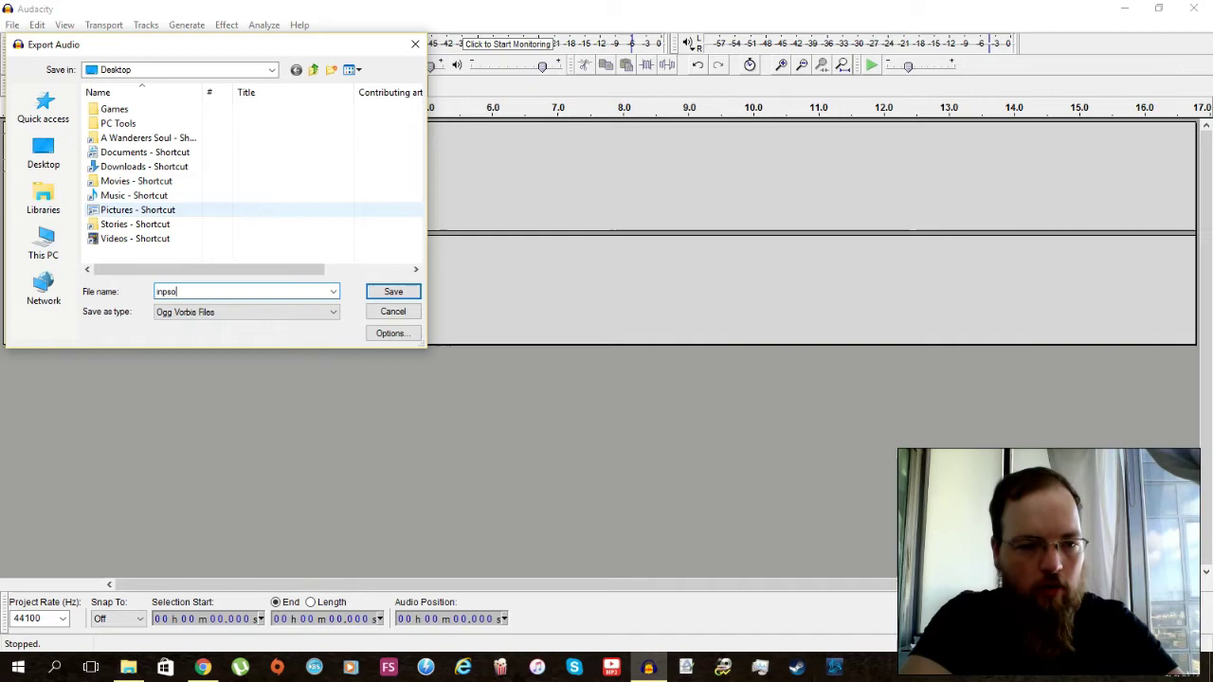
key(BackSpace)
key(BackSpace)
text(osition)
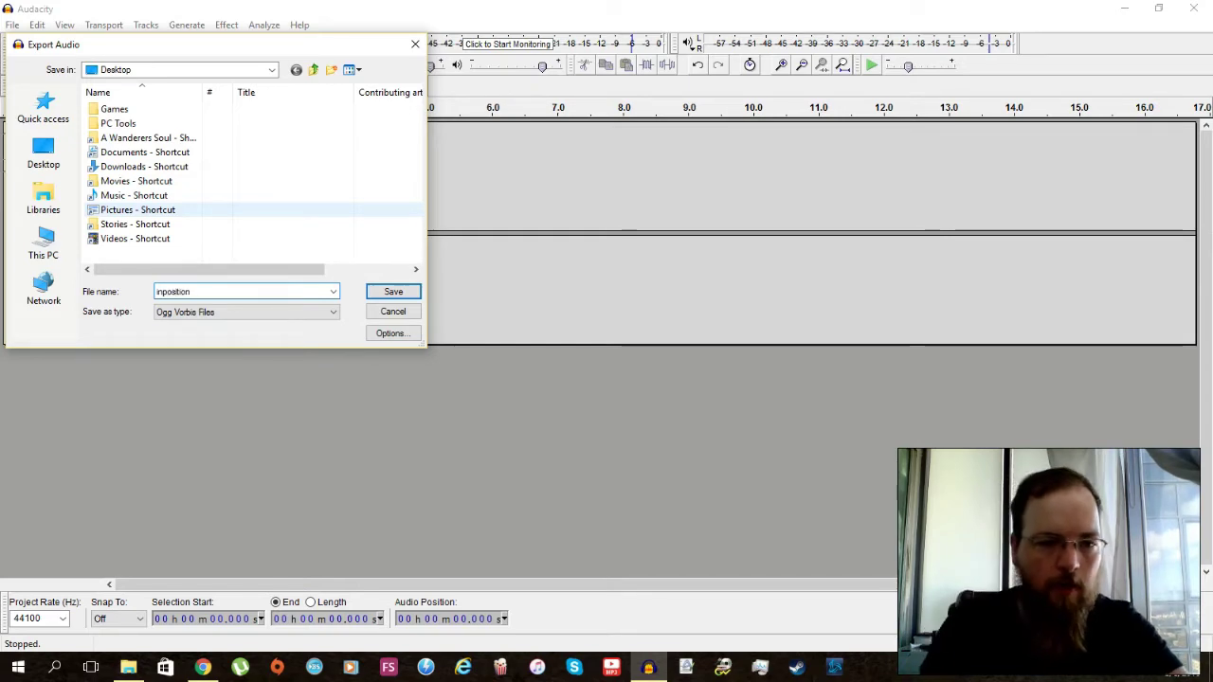
- Save inposition.ogg with empty metadata, remove the audio track, and close Audacity
click(394, 291)
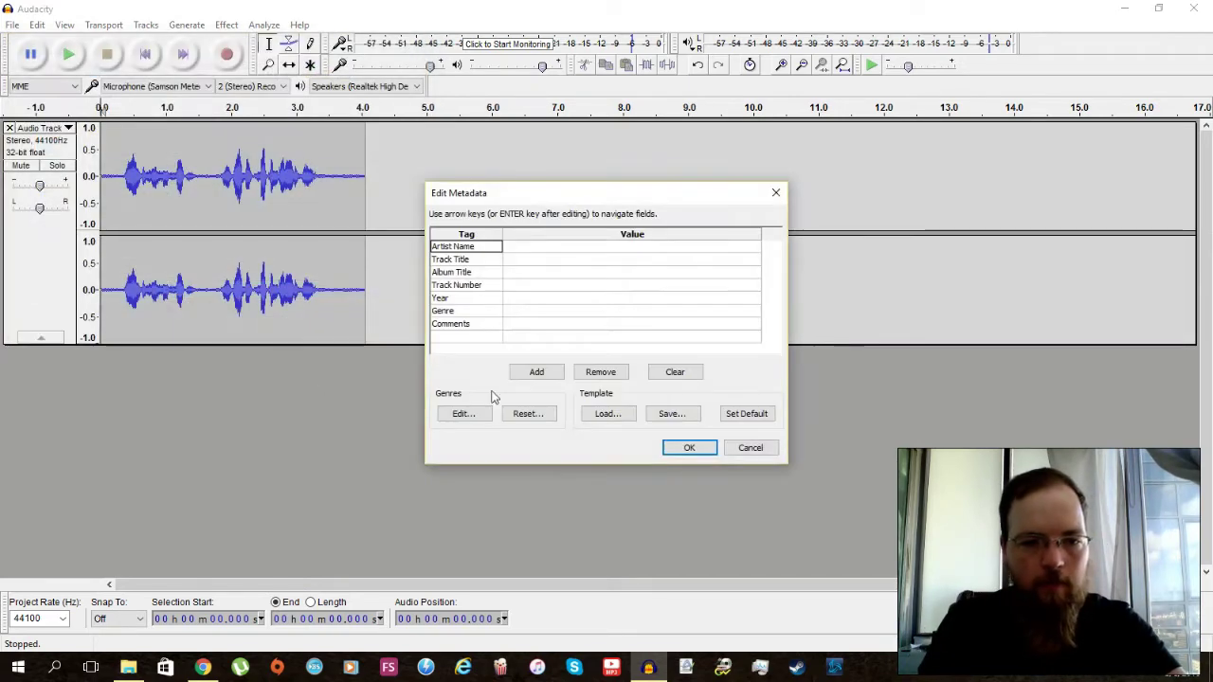
click(706, 448)
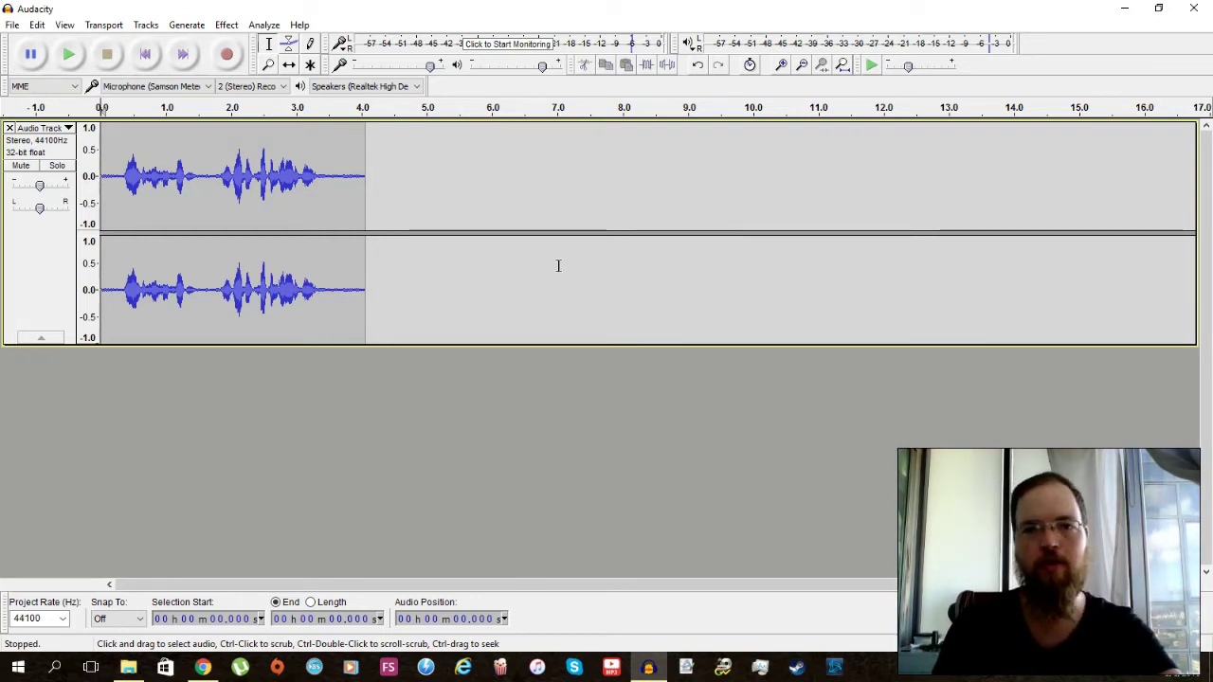
click(9, 129)
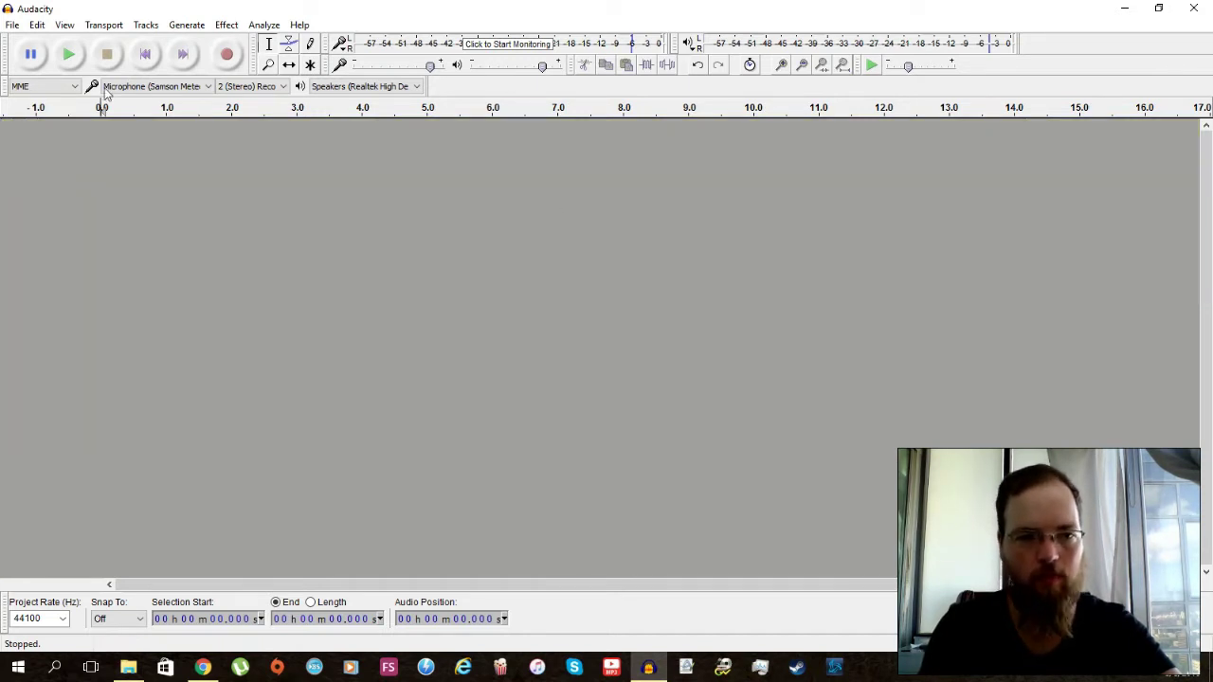
click(1206, 11)
- Discard the Audacity project and cut inposition.ogg from the Desktop
click(619, 411)
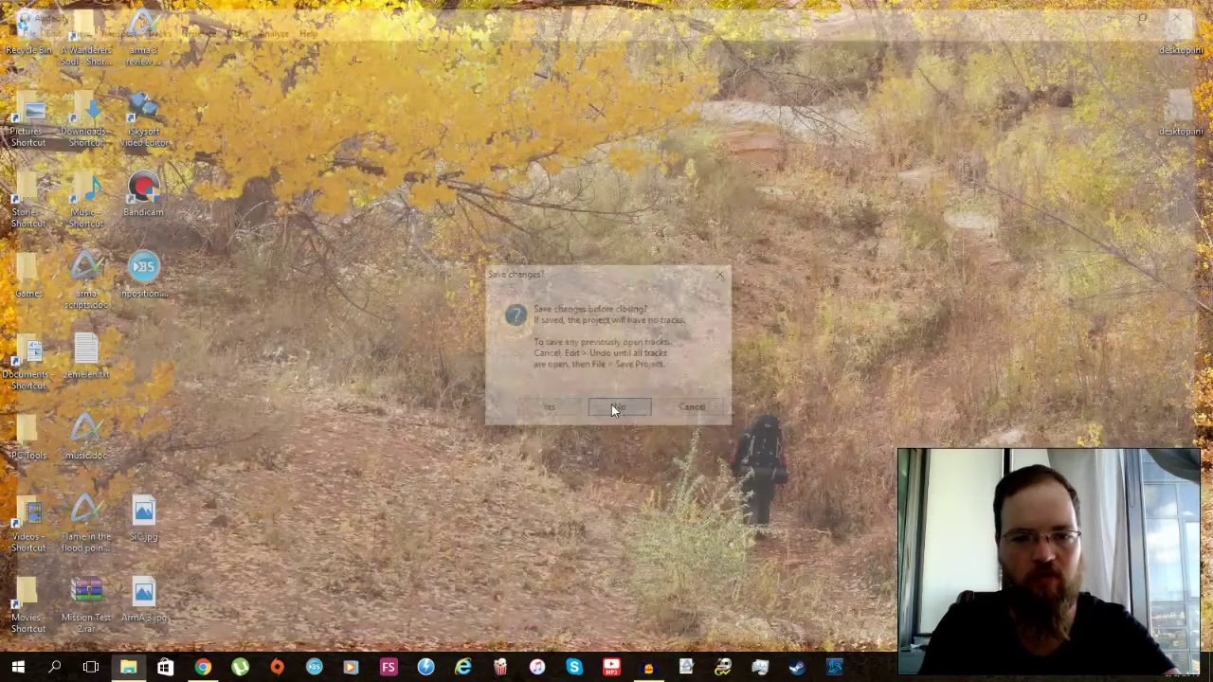
right_click(144, 272)
click(212, 542)
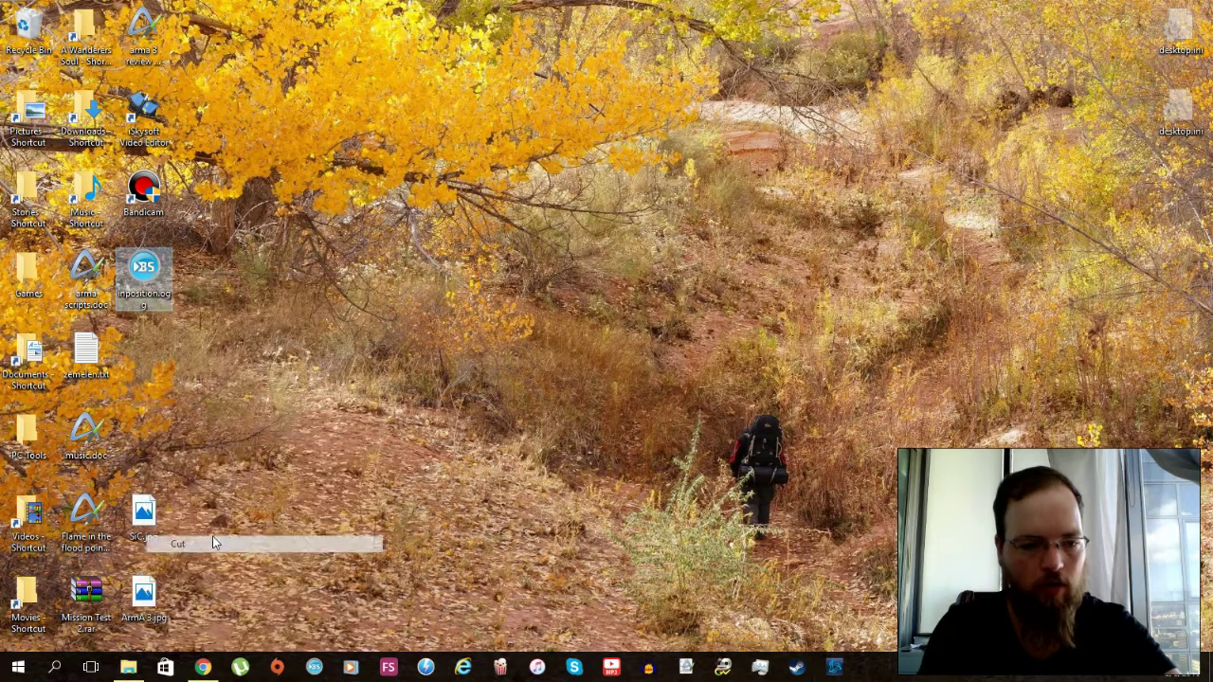
- Paste inposition.ogg into the StealTheCarNeochori.Altis mission's Sound folder
click(128, 667)
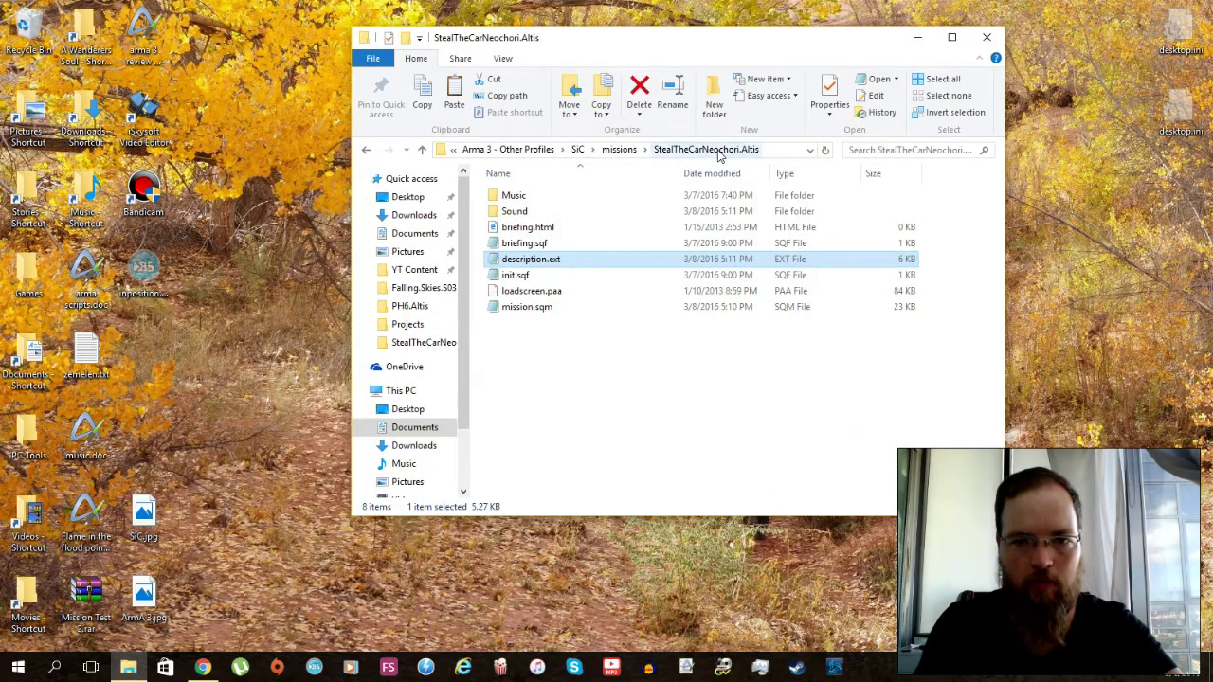
double_click(536, 212)
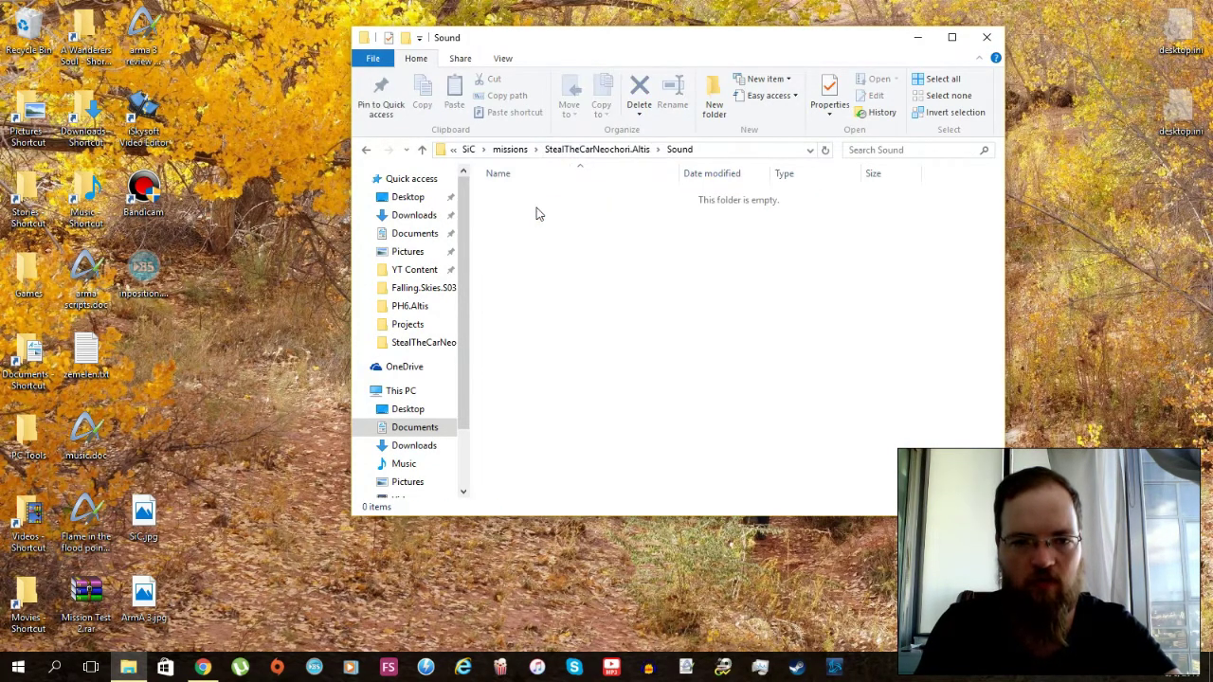
right_click(531, 240)
click(575, 348)
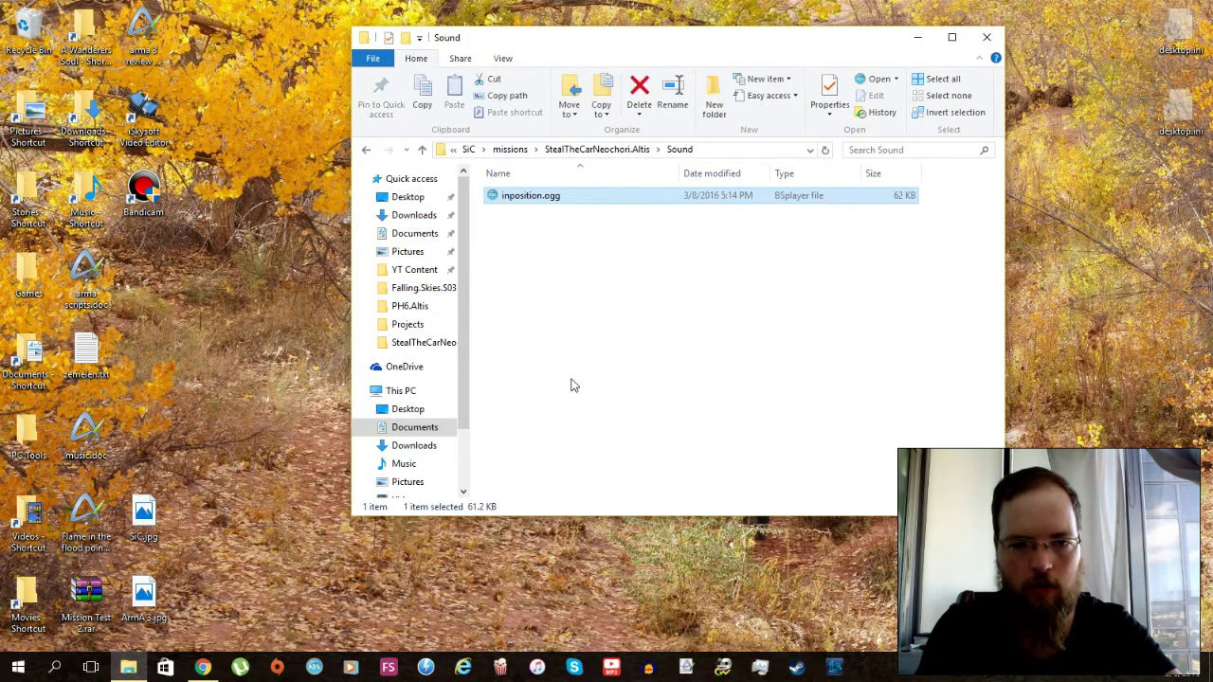
- Return to the mission folder, maximize Explorer and select description.ext
click(605, 293)
click(630, 150)
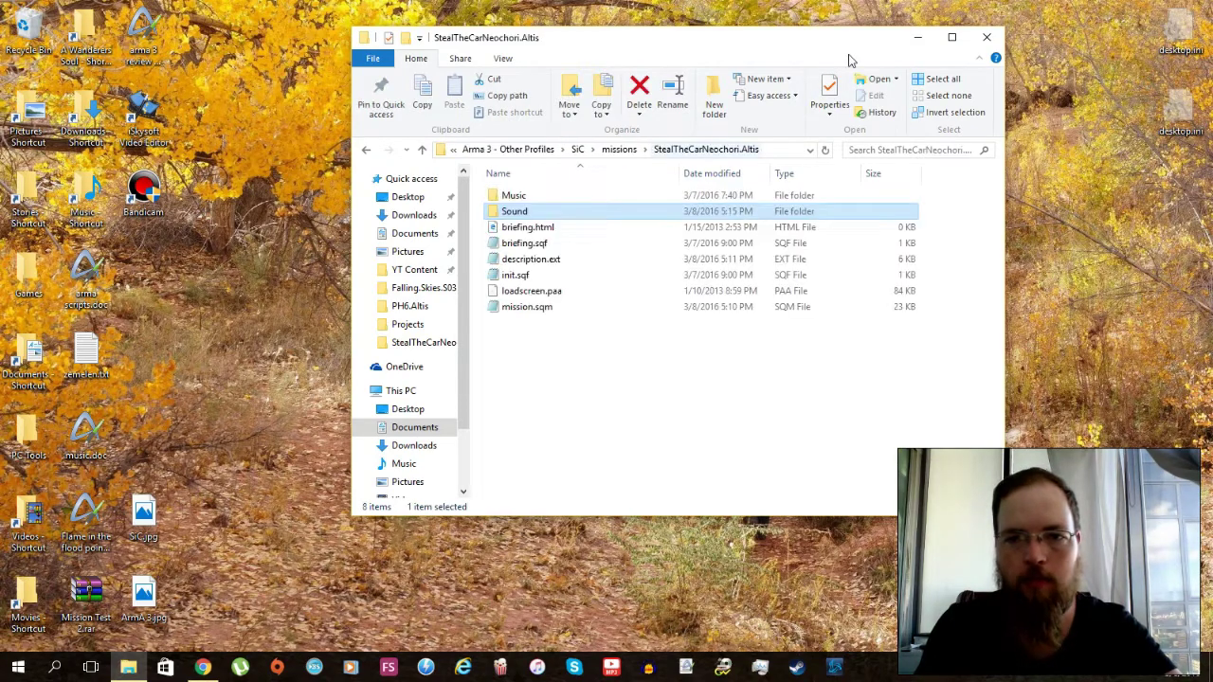
click(952, 37)
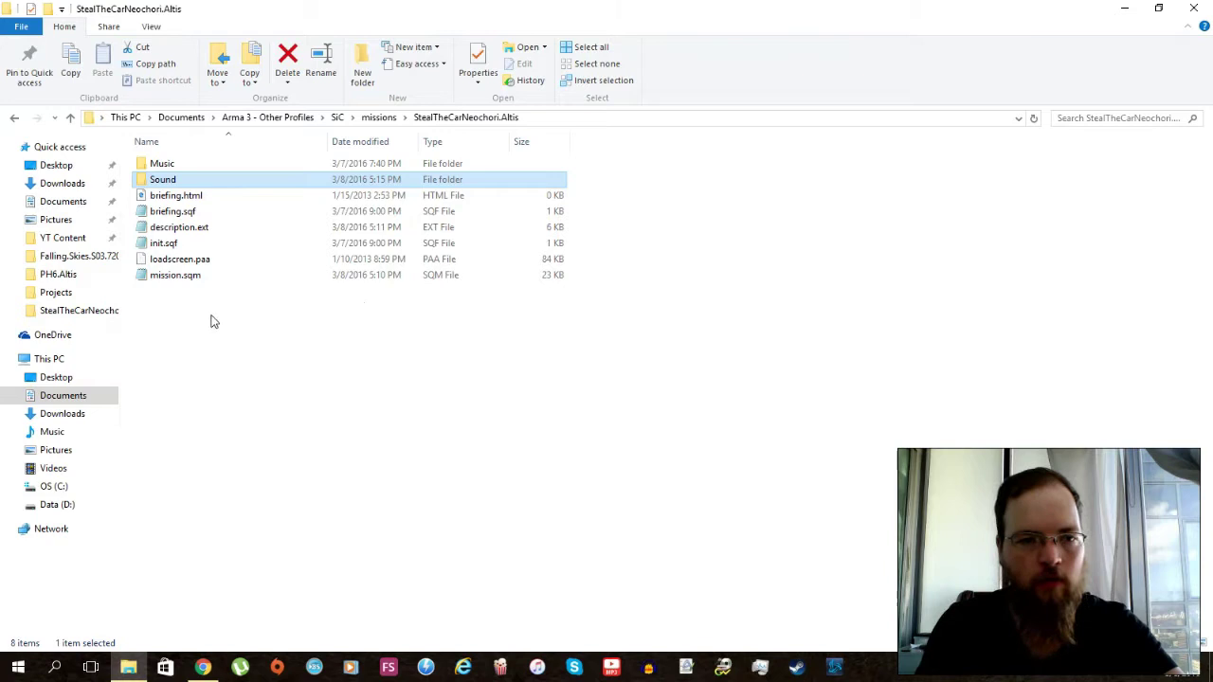
click(197, 229)
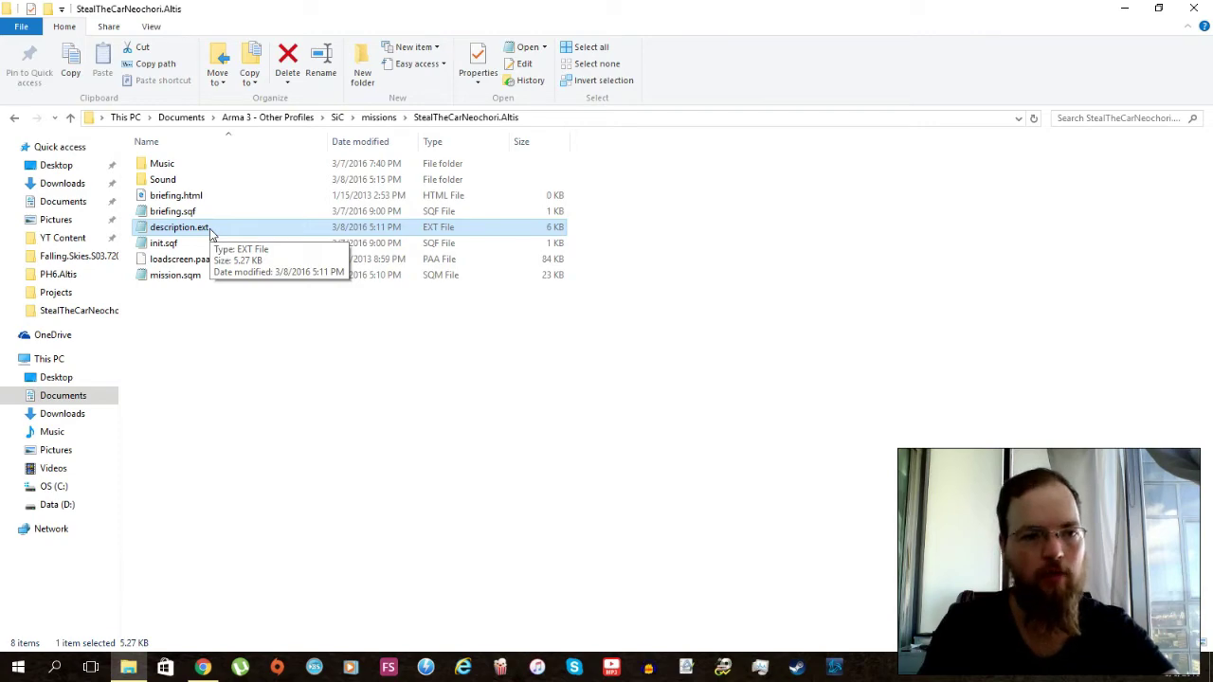
- Open description.ext in a maximized Notepad and locate the GA1 sound entry
double_click(189, 228)
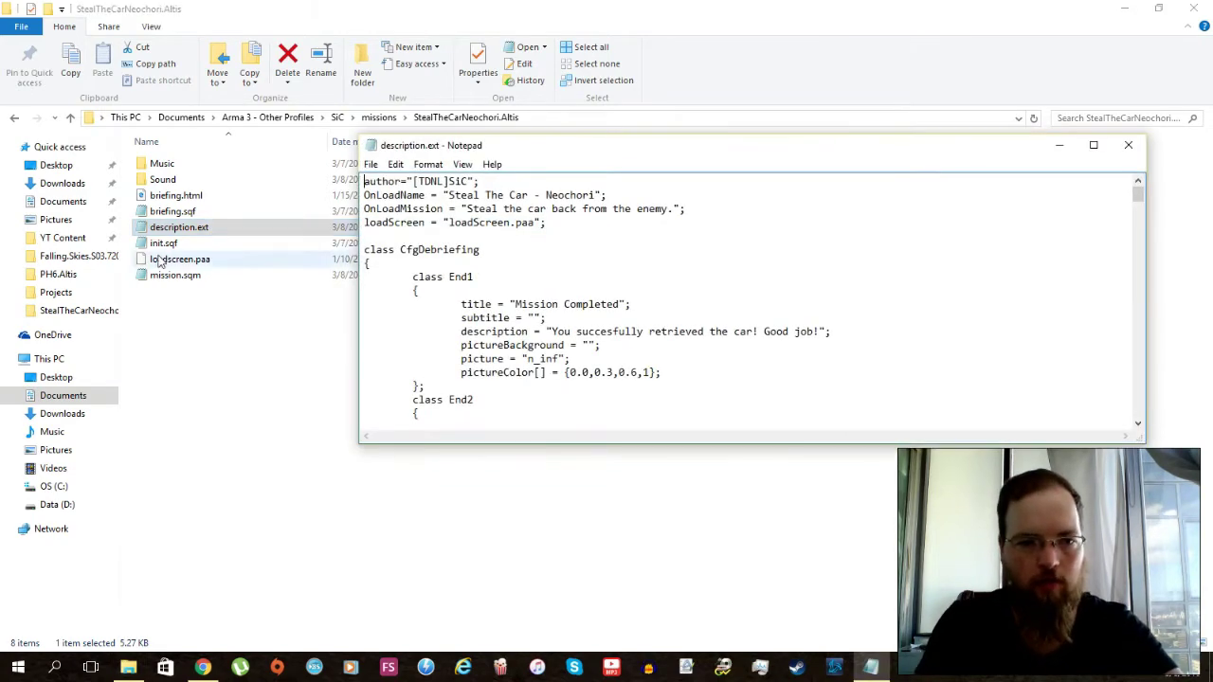
click(1093, 145)
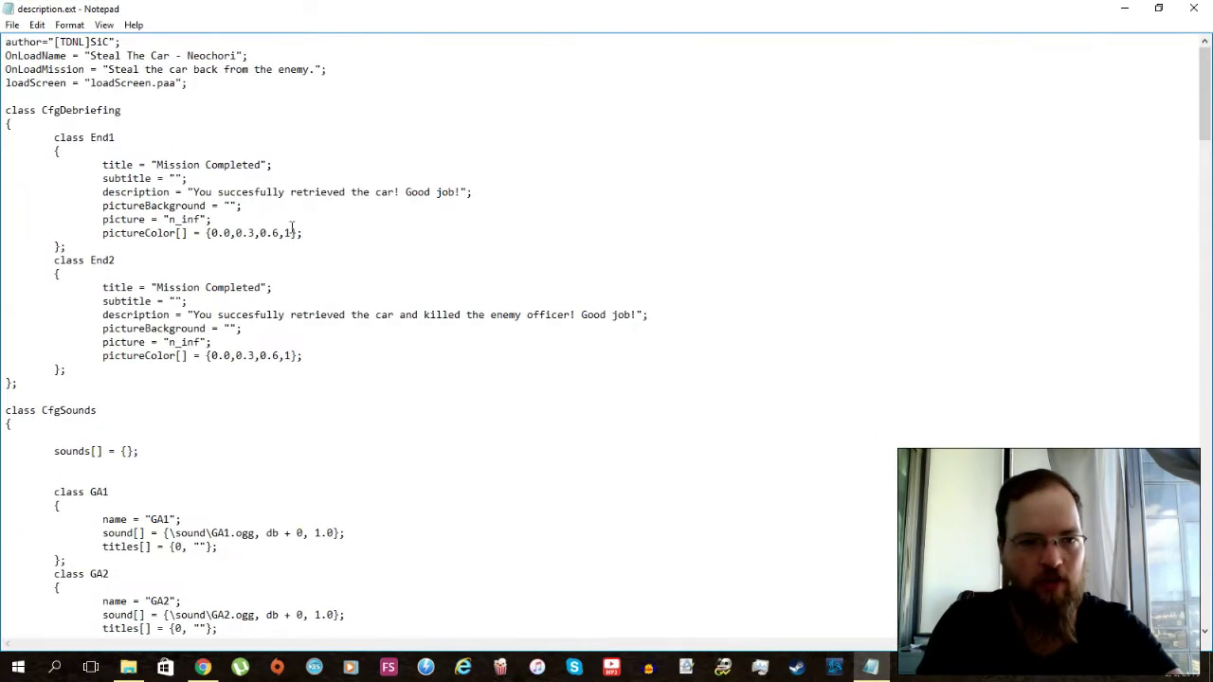
scroll(79, 384, down, 3)
drag(38, 287, 134, 295)
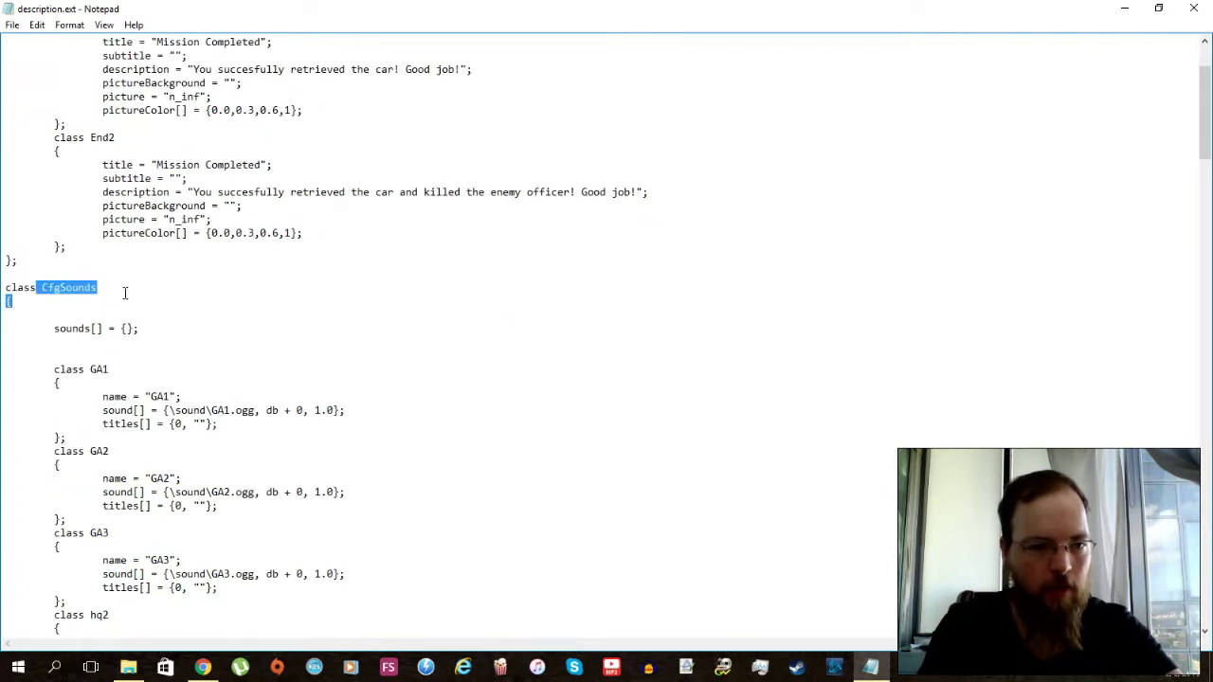
click(125, 289)
scroll(152, 280, down, 7)
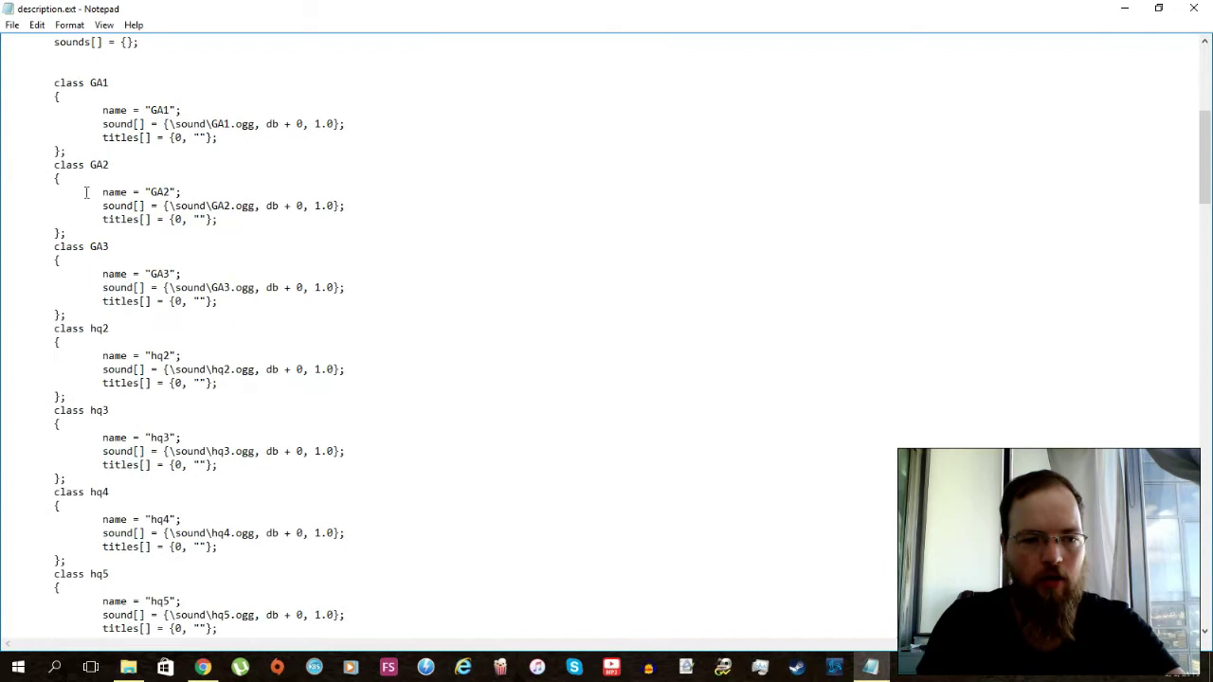
scroll(193, 258, up, 6)
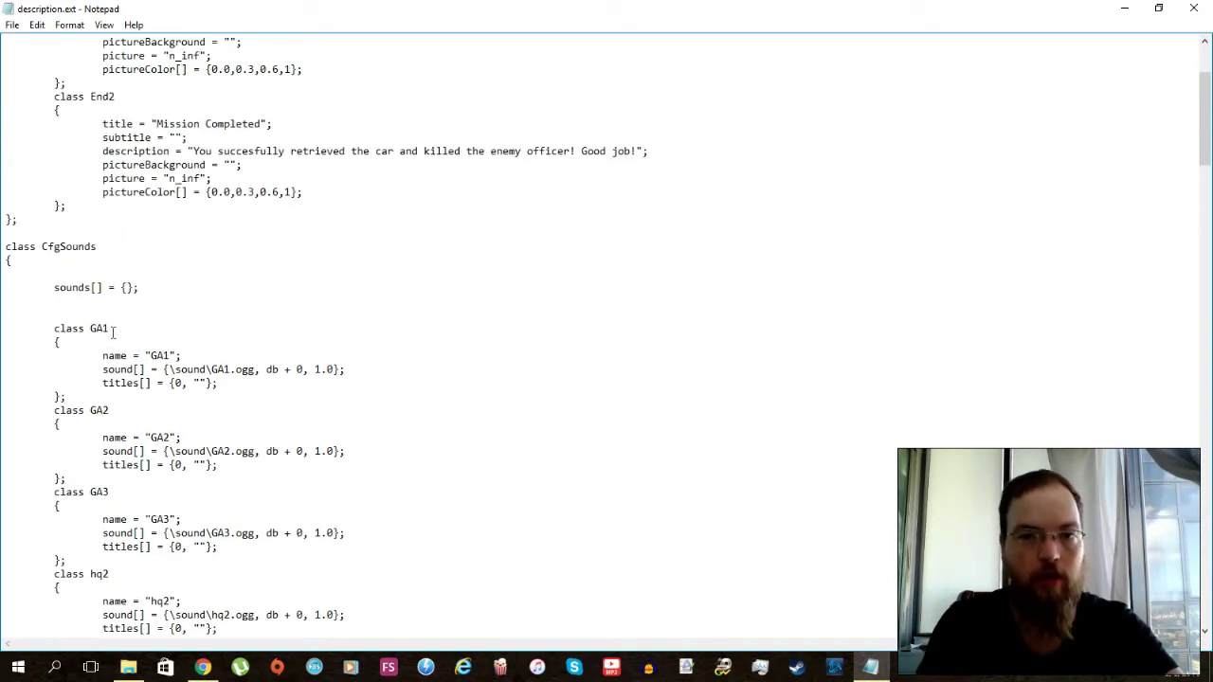
- Replace GA1 with inposition in the sound class name, name string and sound[] path
click(113, 330)
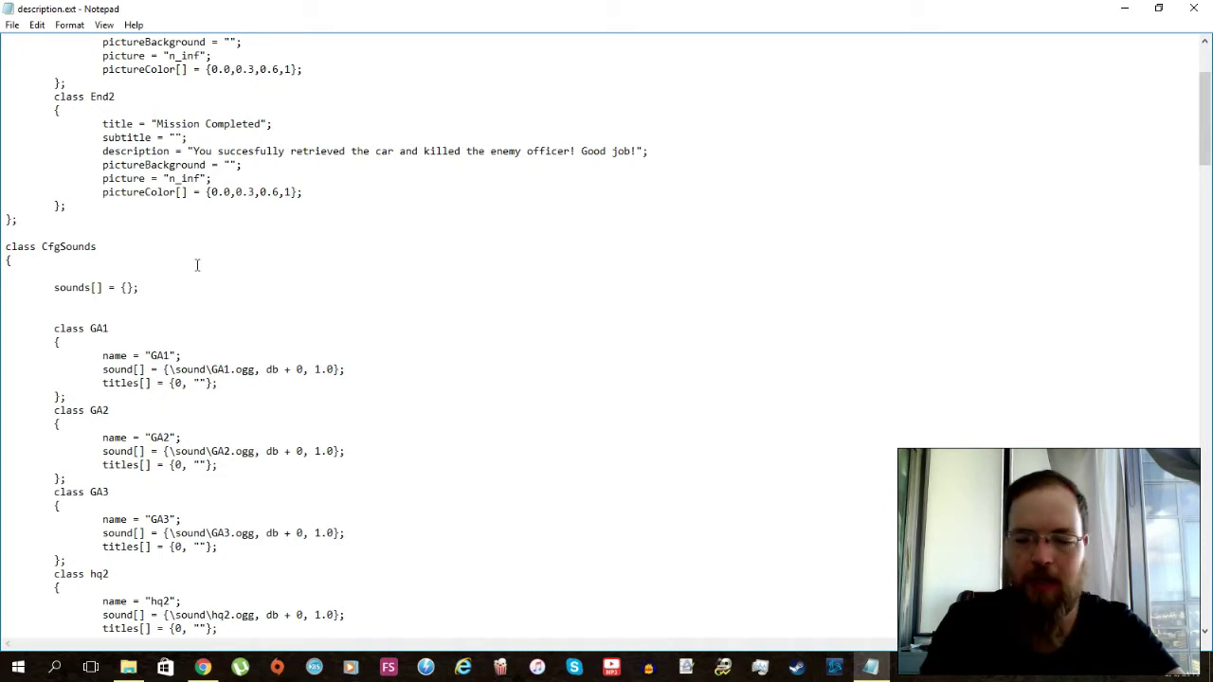
key(BackSpace)
key(BackSpace)
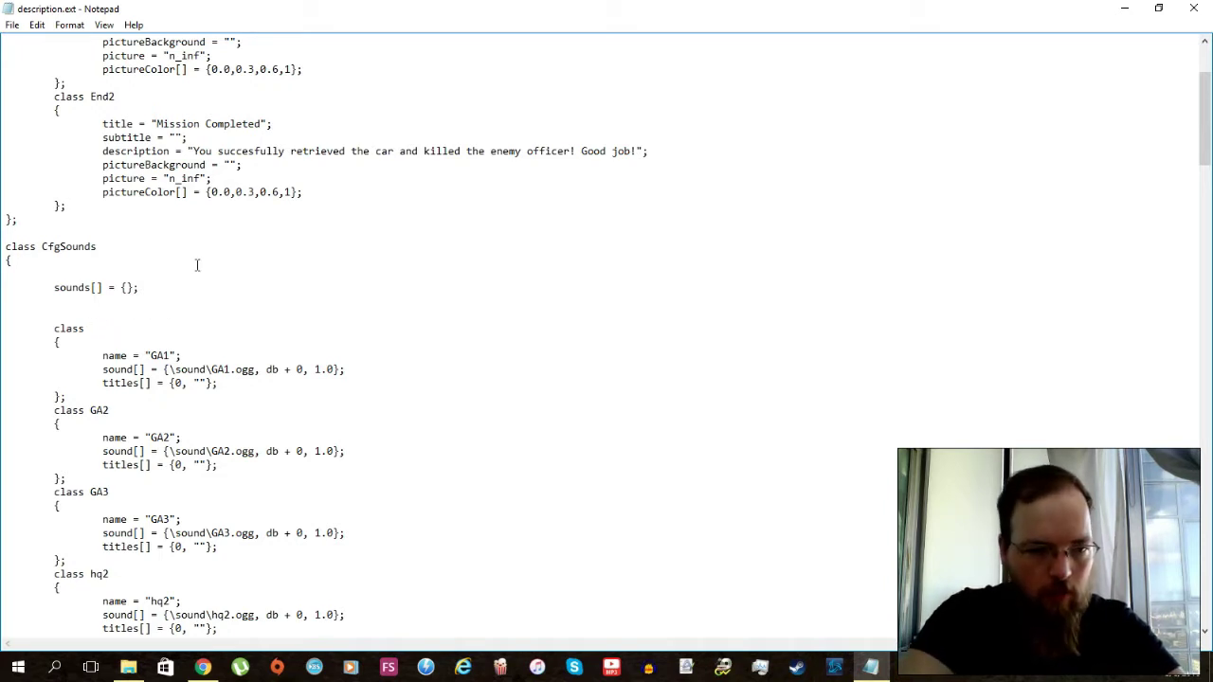
text(inposition)
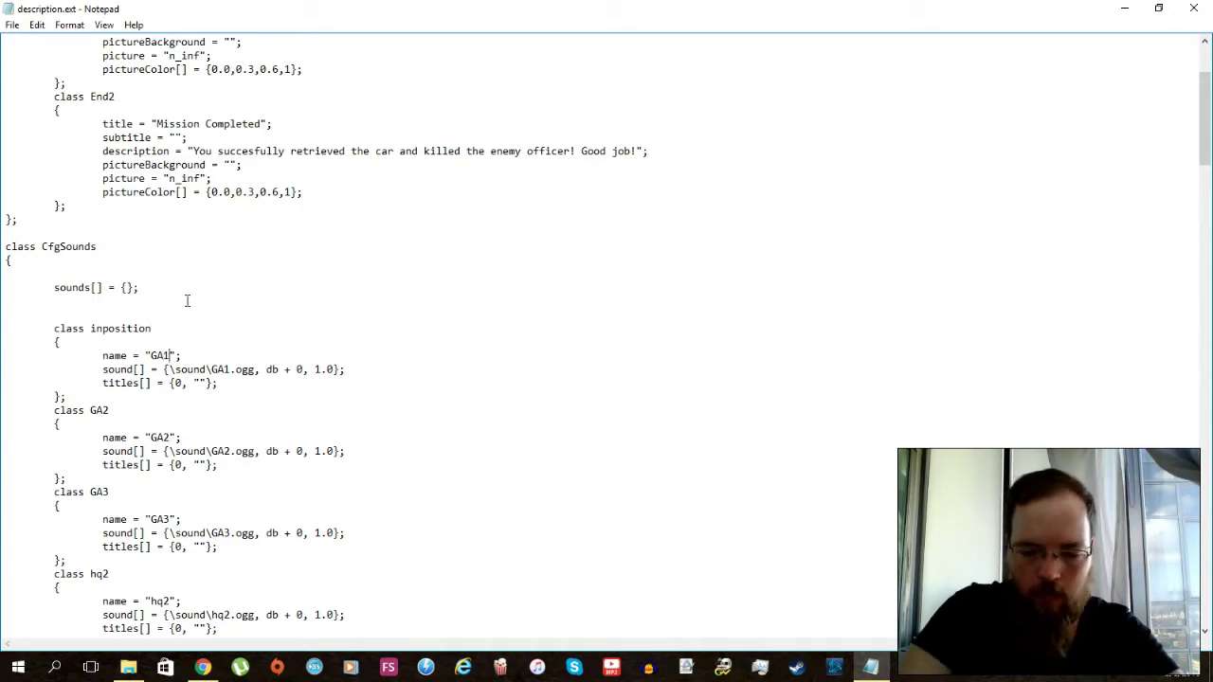
key(BackSpace)
key(BackSpace)
key(BackSpace)
text(inp)
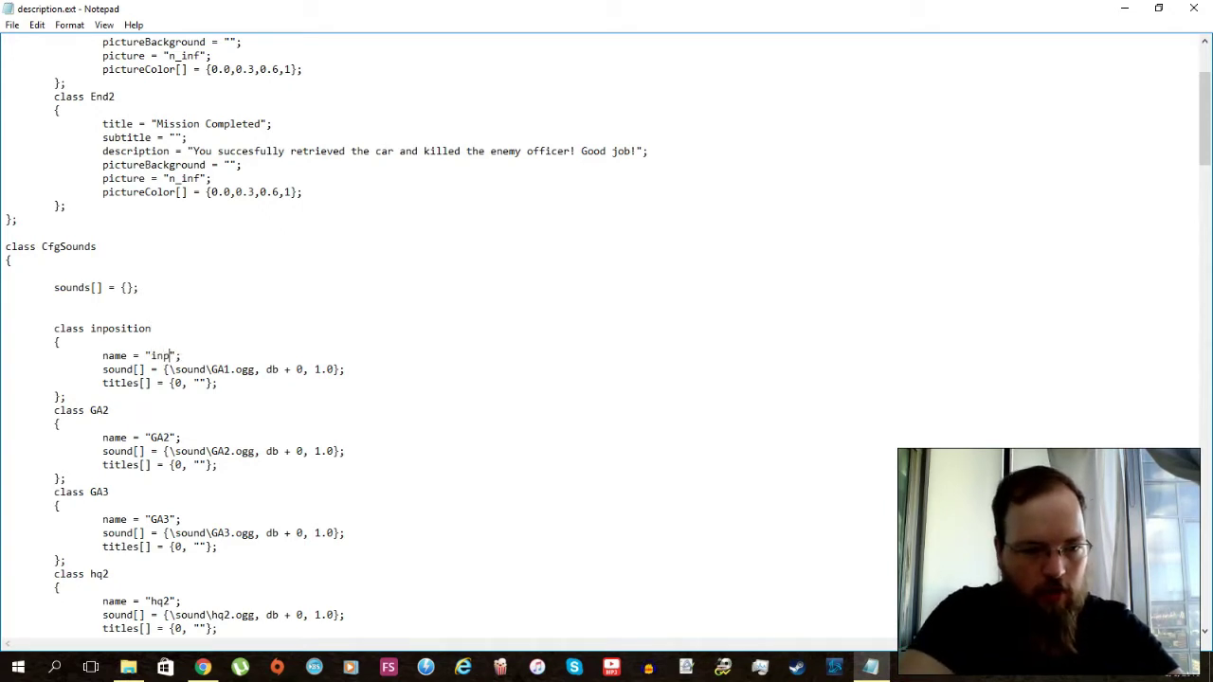
text(osition)
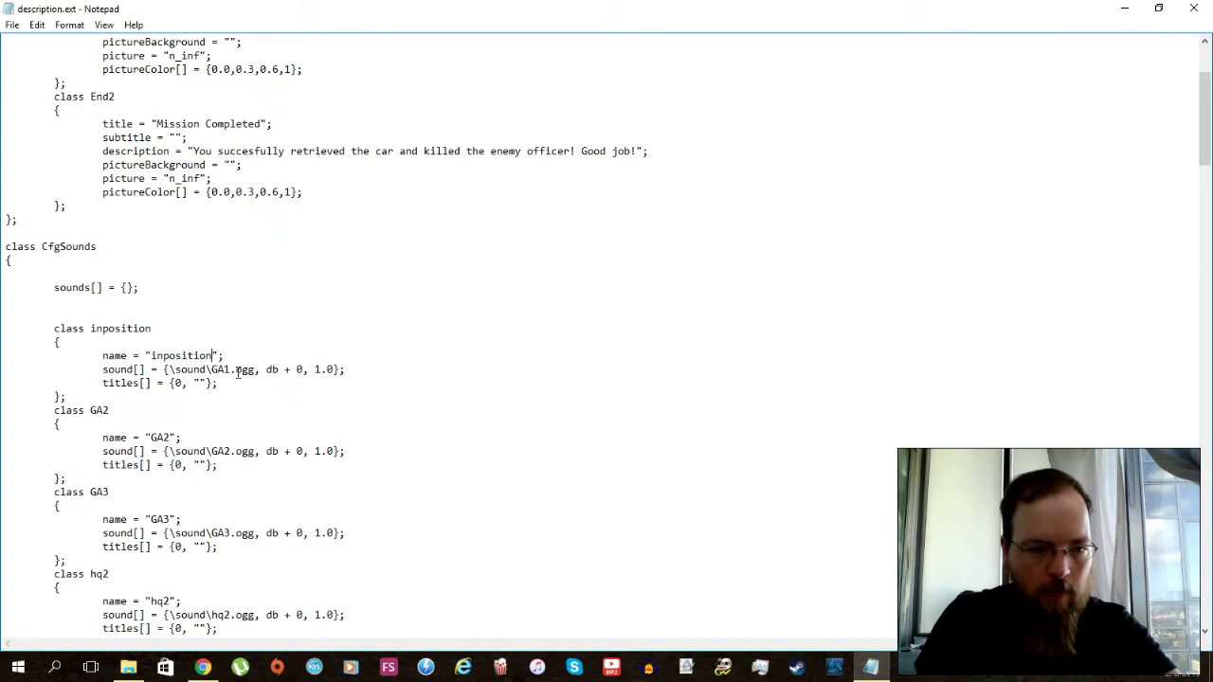
key(BackSpace)
key(BackSpace)
key(BackSpace)
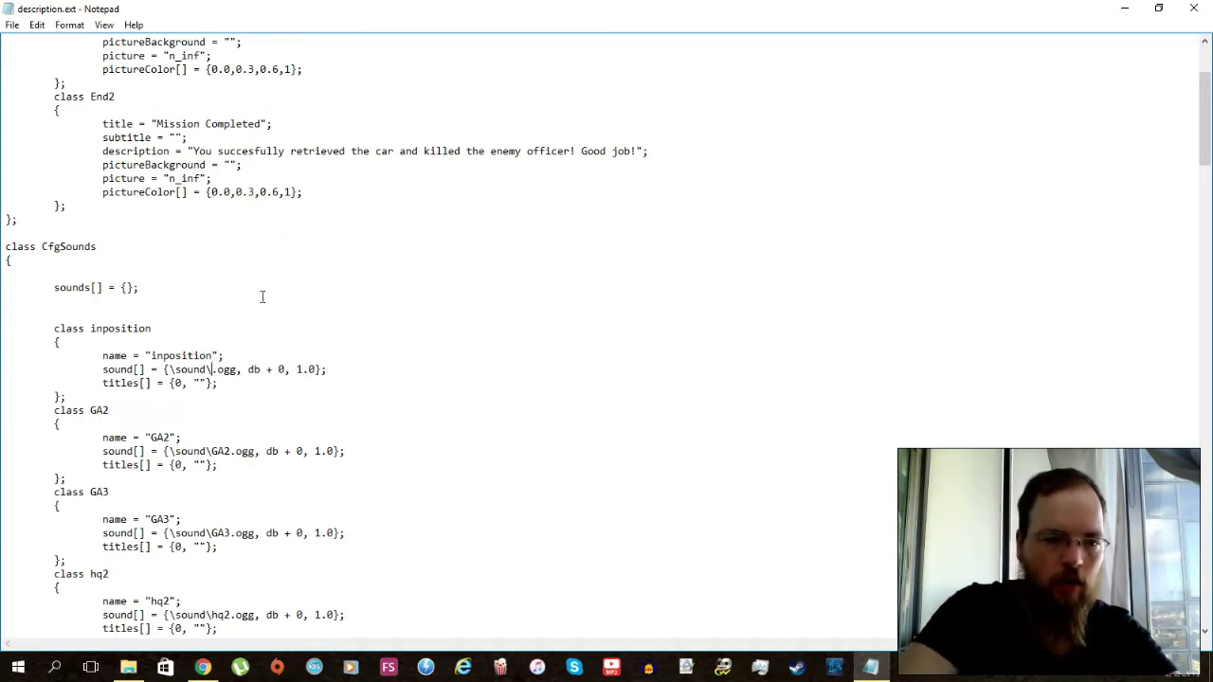
text(inpoi)
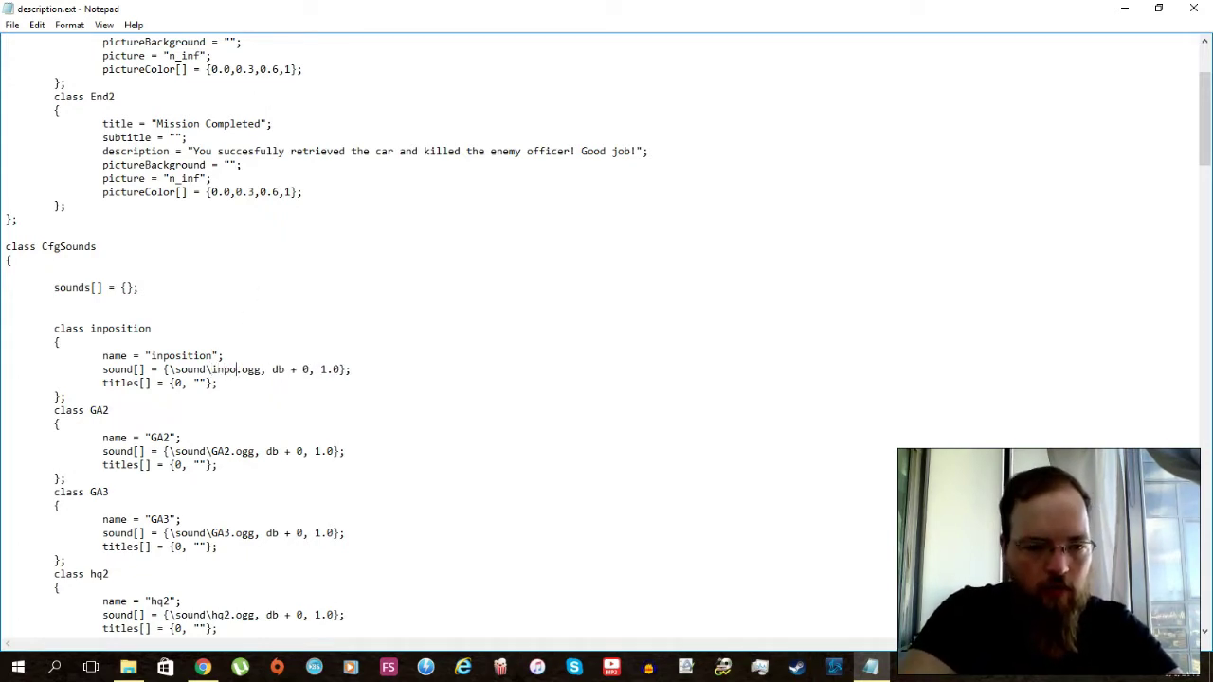
key(BackSpace)
text(sition)
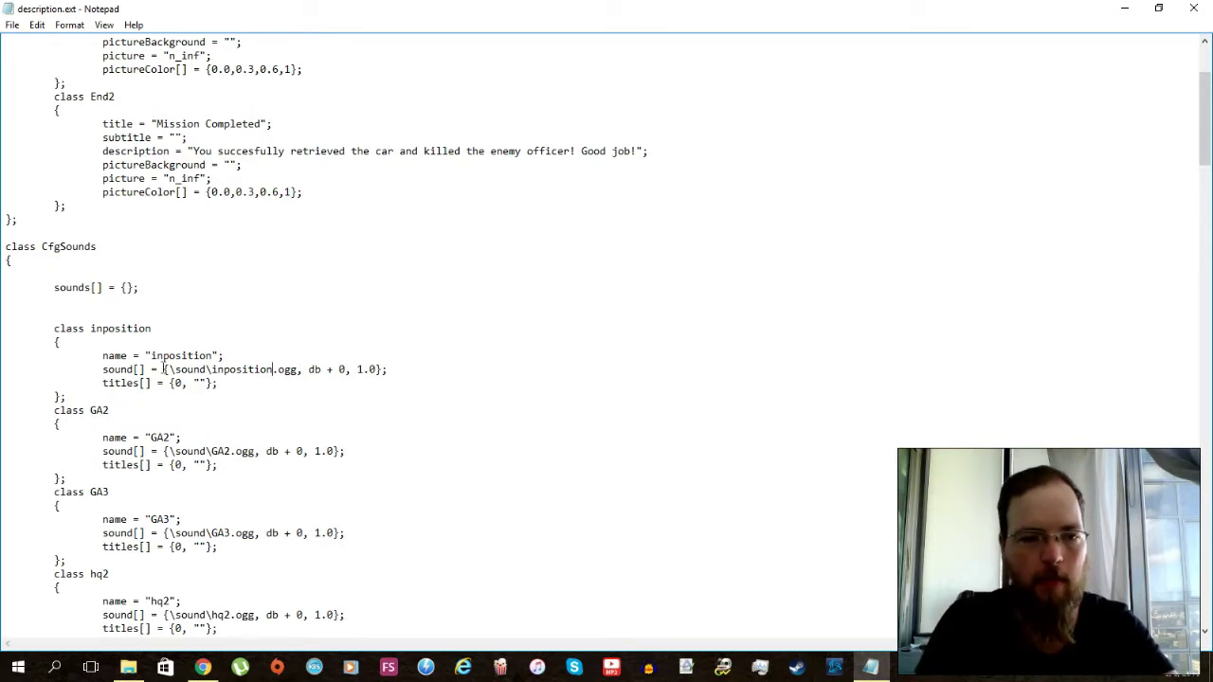
- Save and close description.ext, then clear the selection in the mission folder
click(1193, 8)
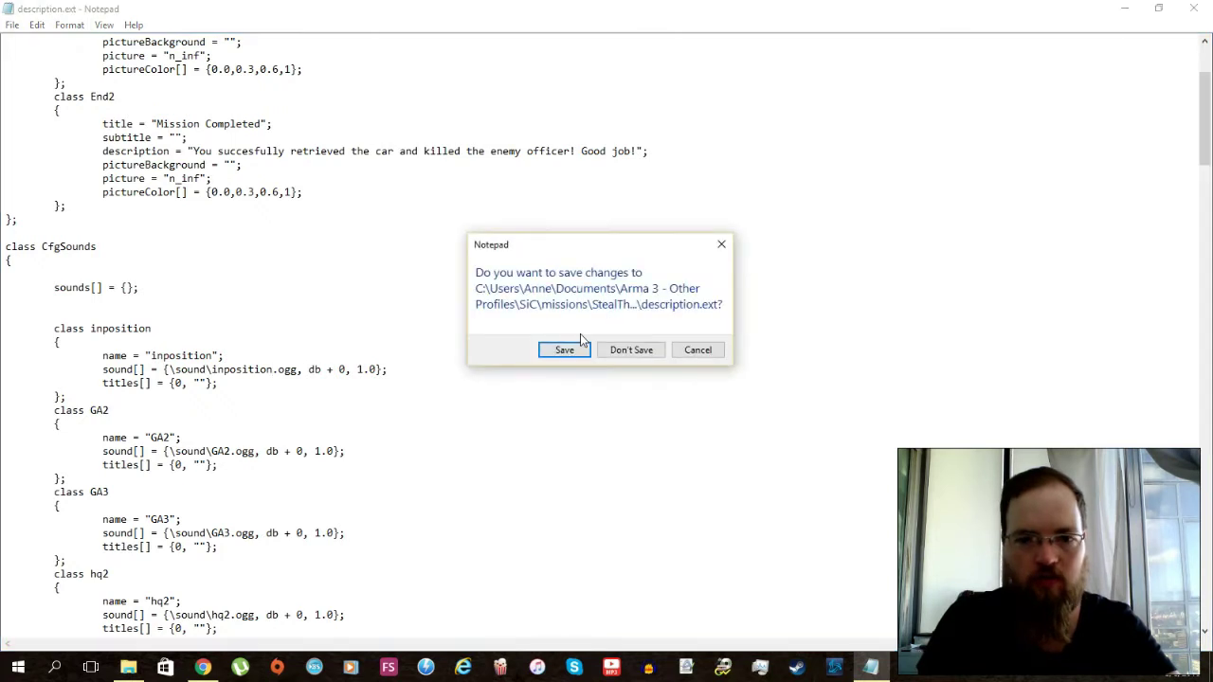
click(570, 349)
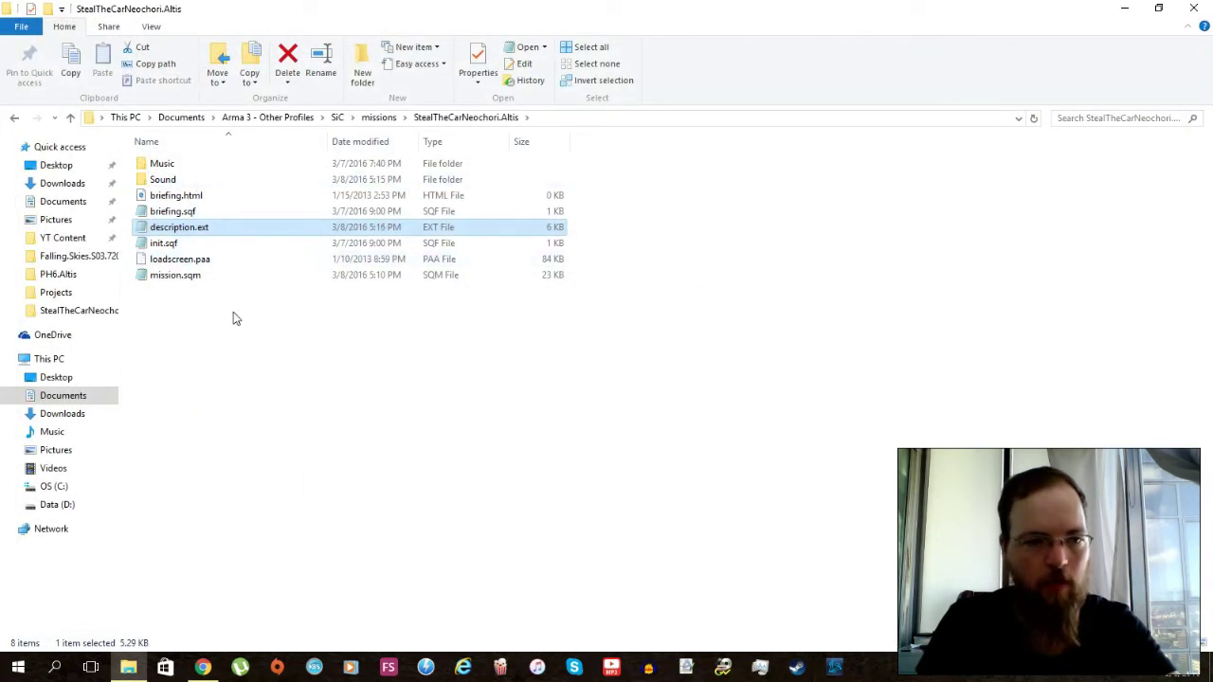
click(272, 358)
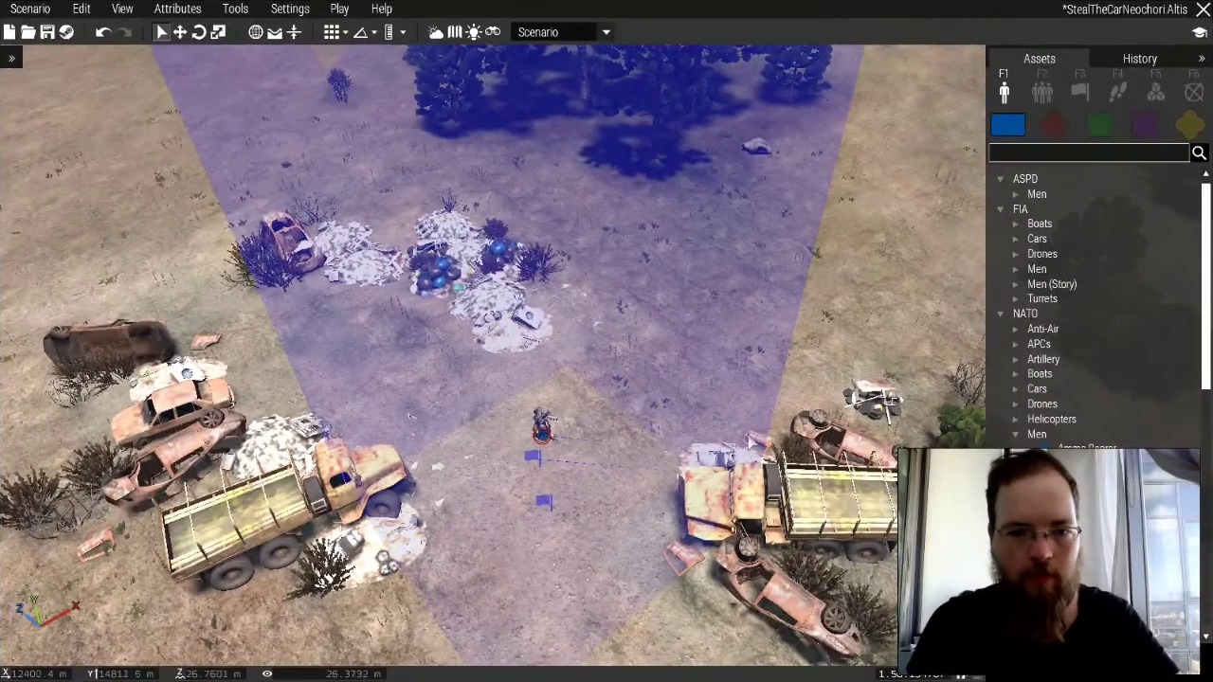
- Bring the camera to the player and open trigger start1's Edit Trigger attributes
scroll(580, 312, down, 3)
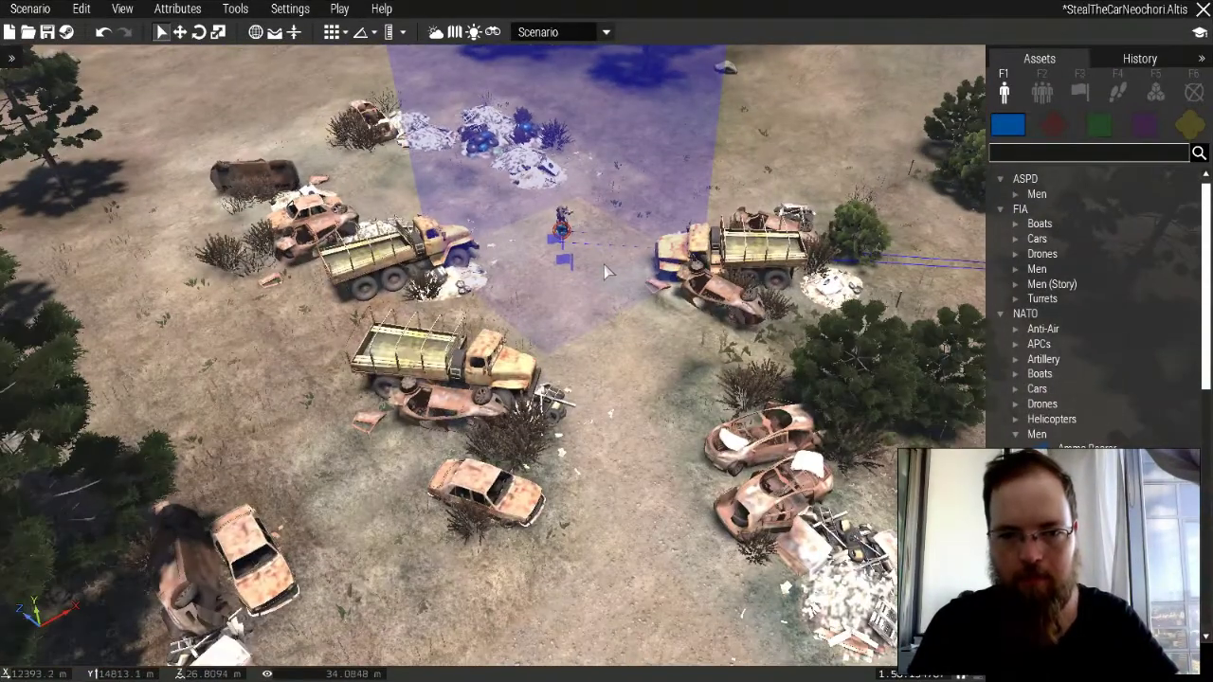
right_drag(604, 265, 623, 237)
right_click(622, 237)
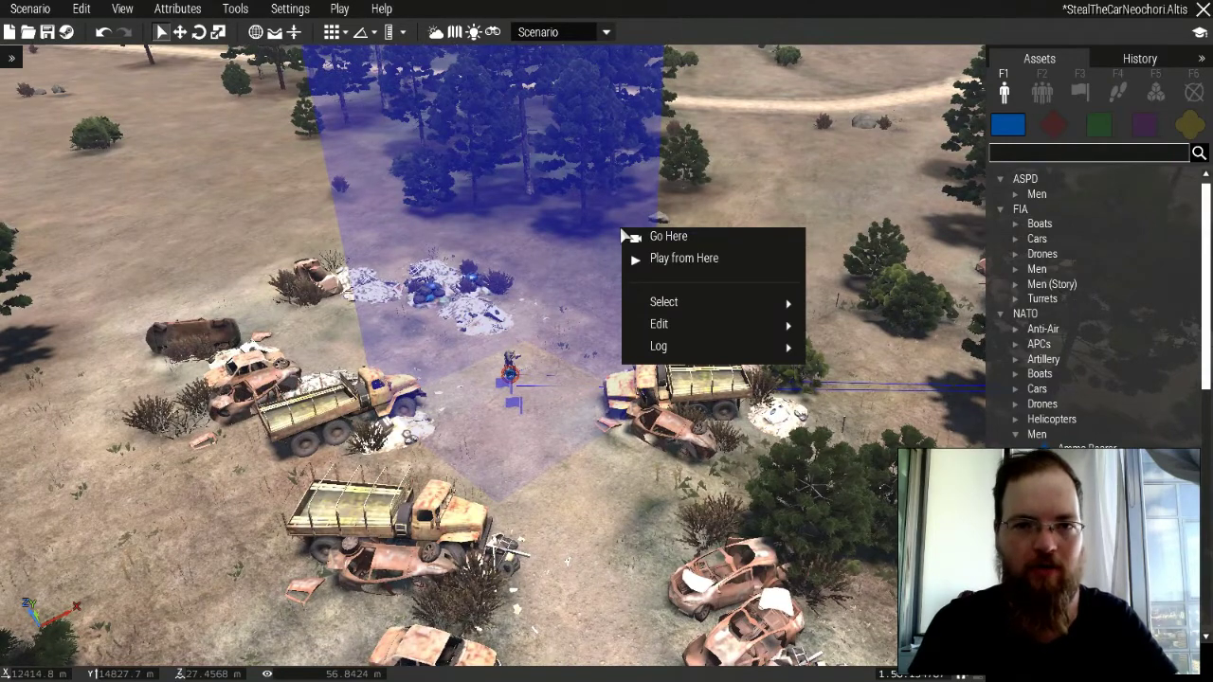
right_drag(535, 254, 628, 234)
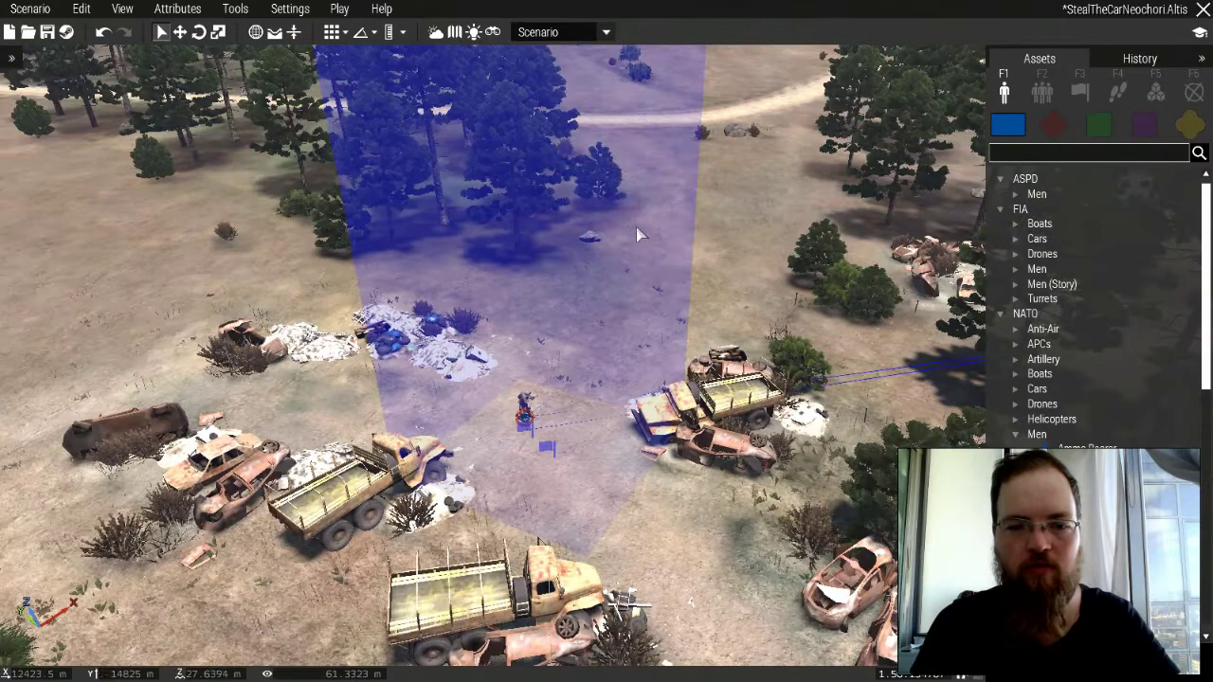
scroll(636, 228, up, 3)
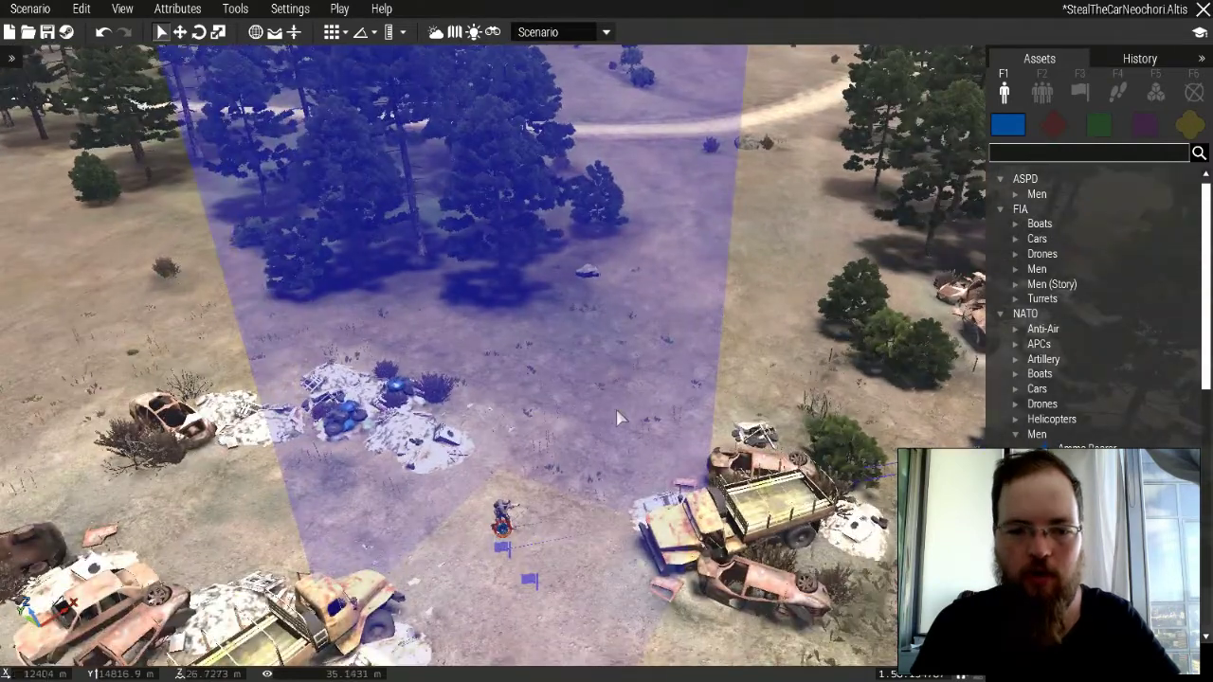
double_click(533, 581)
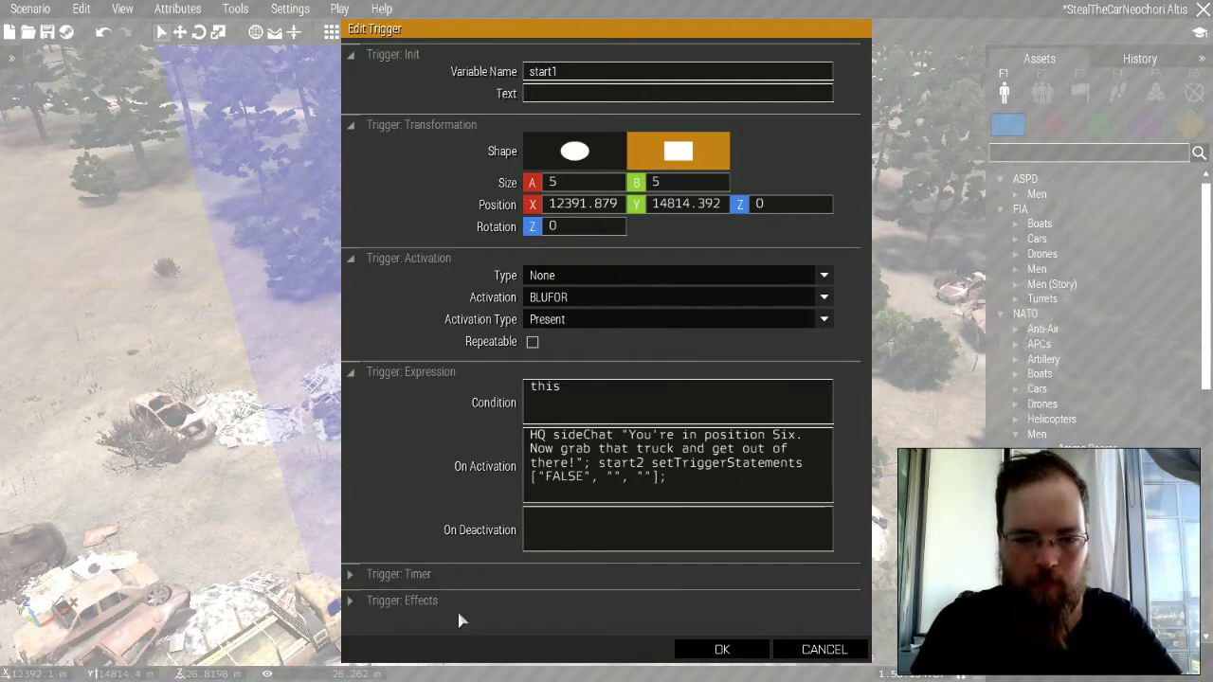
- Expand Trigger: Effects and pick inposition from start1's Sound dropdown
click(398, 601)
scroll(447, 468, down, 3)
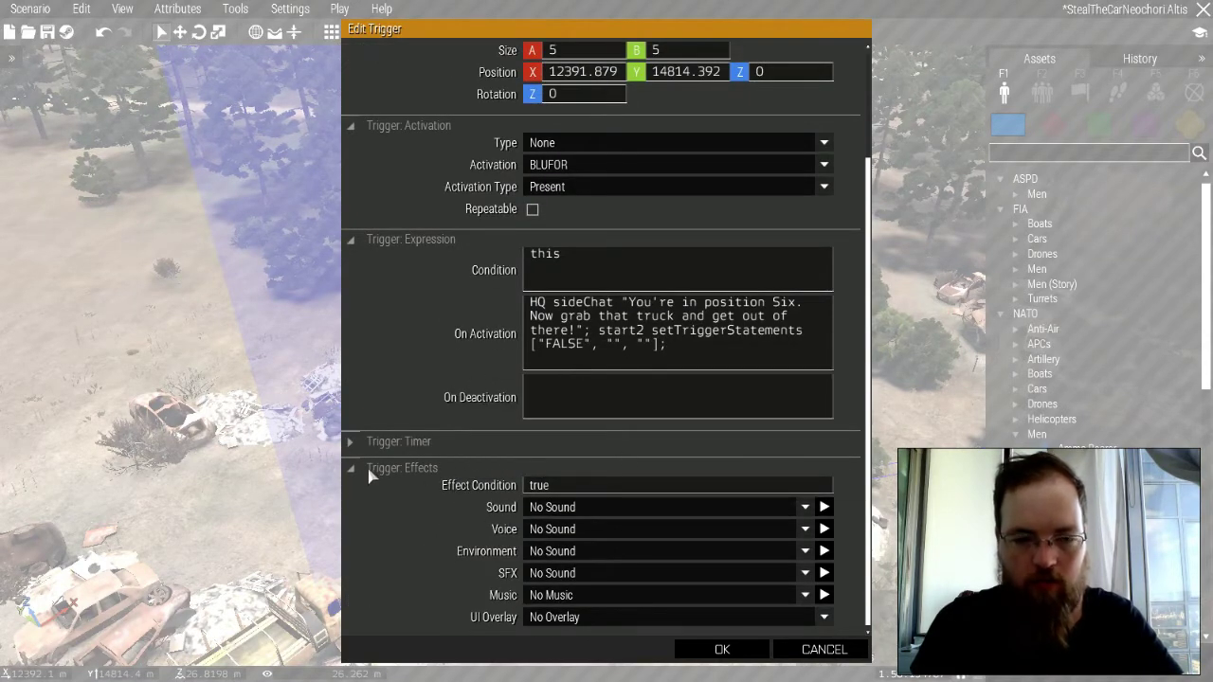
click(568, 509)
scroll(607, 569, down, 5)
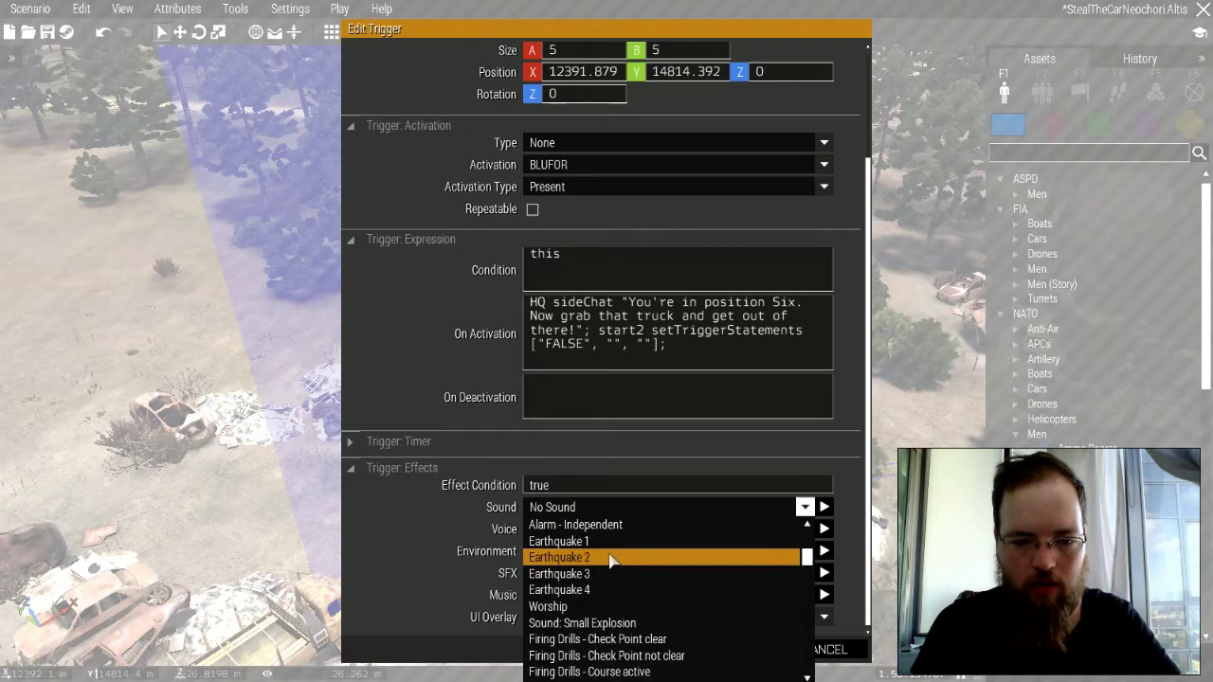
scroll(616, 587, down, 6)
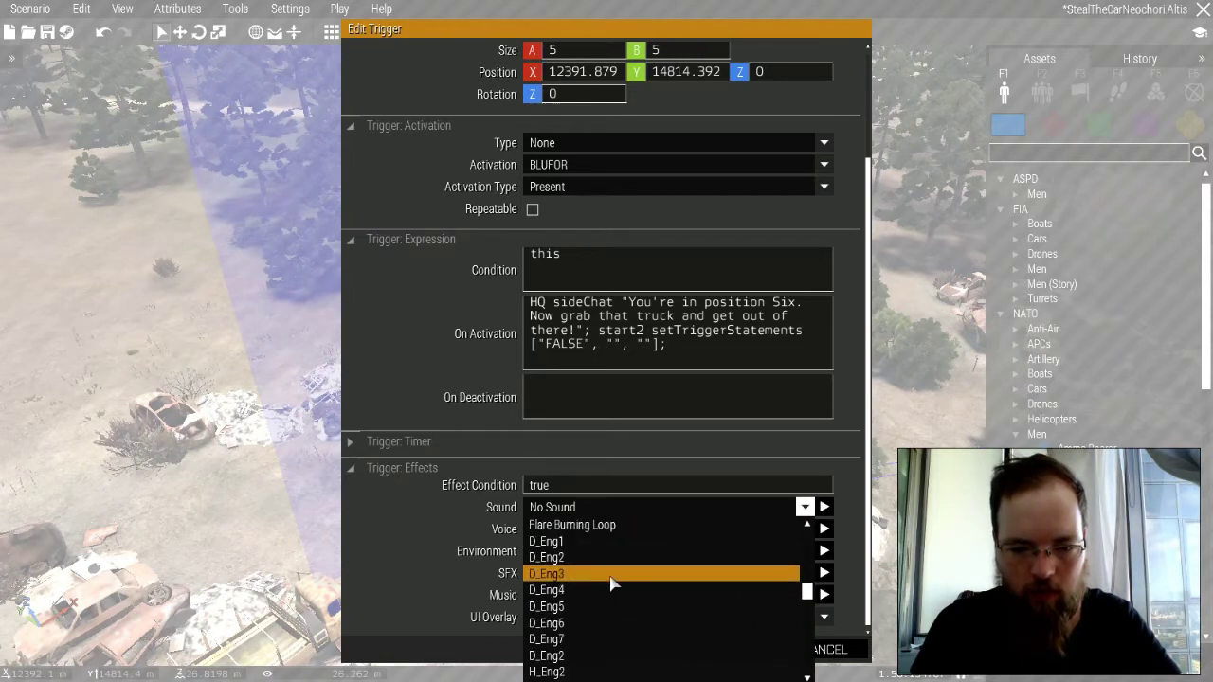
scroll(607, 580, down, 6)
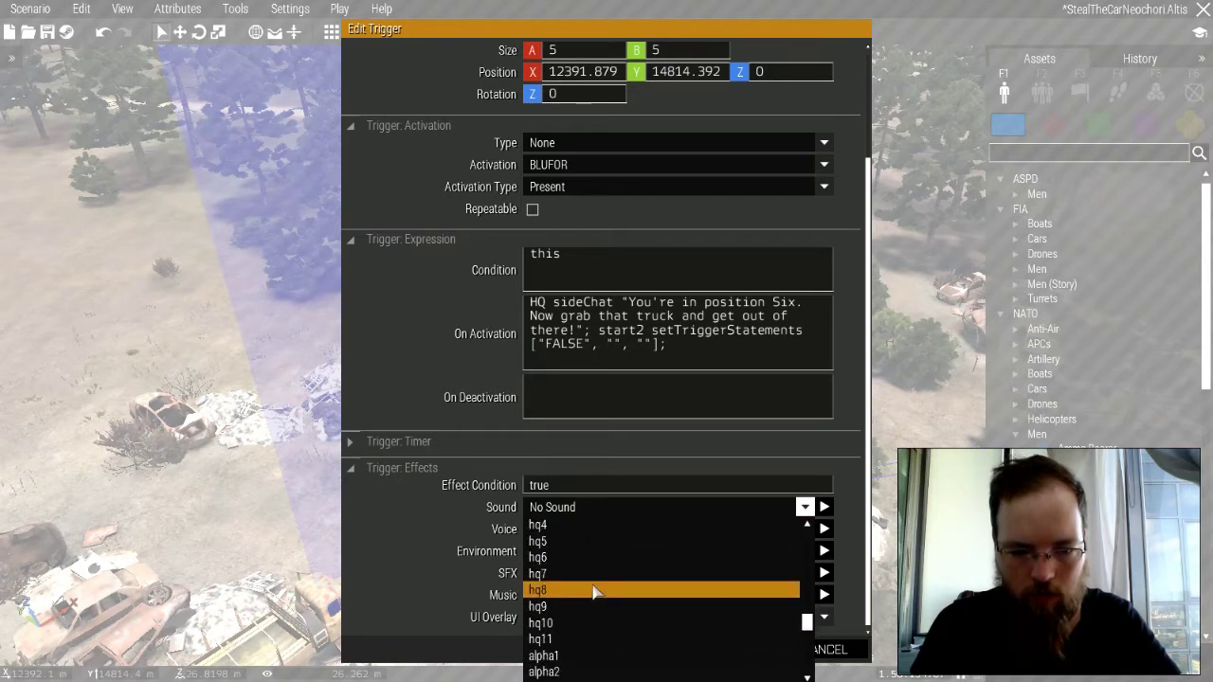
scroll(597, 592, down, 4)
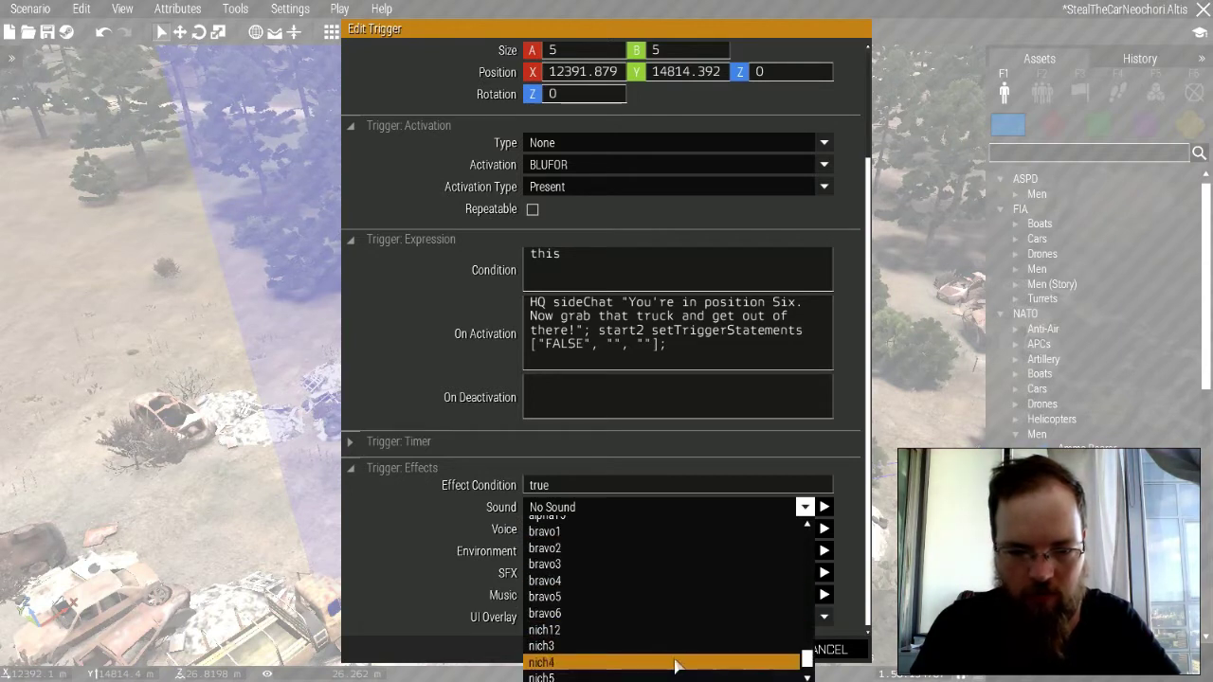
scroll(643, 592, up, 3)
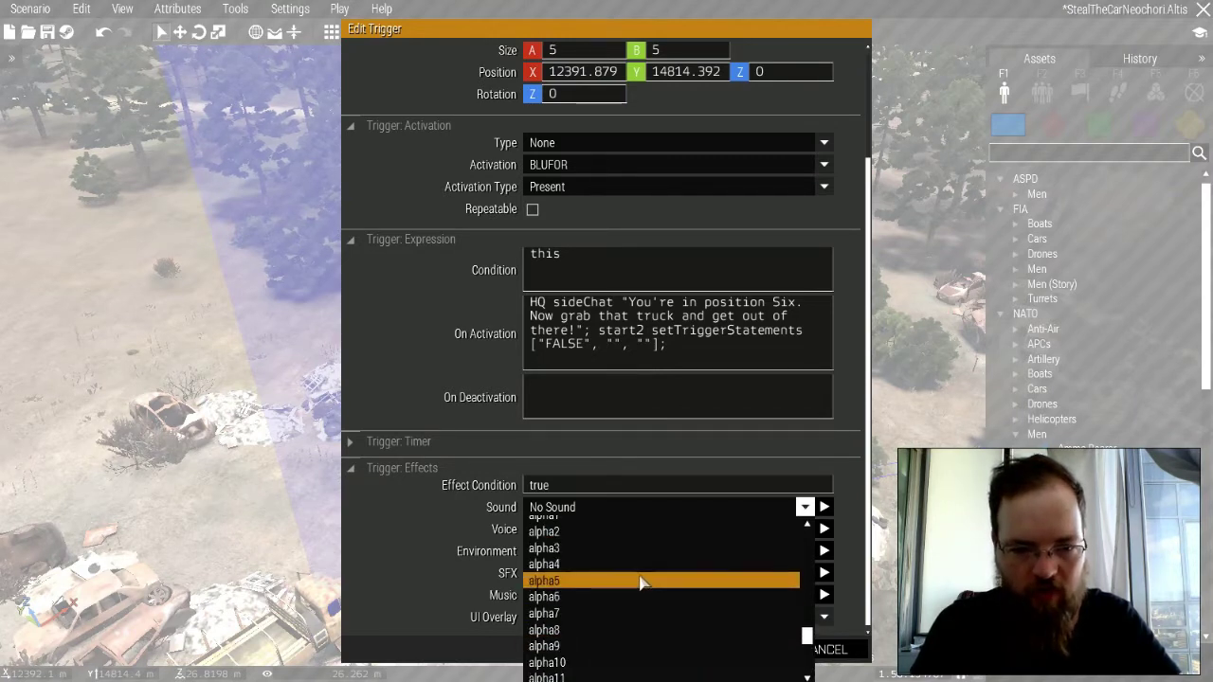
scroll(643, 583, up, 4)
scroll(640, 580, up, 2)
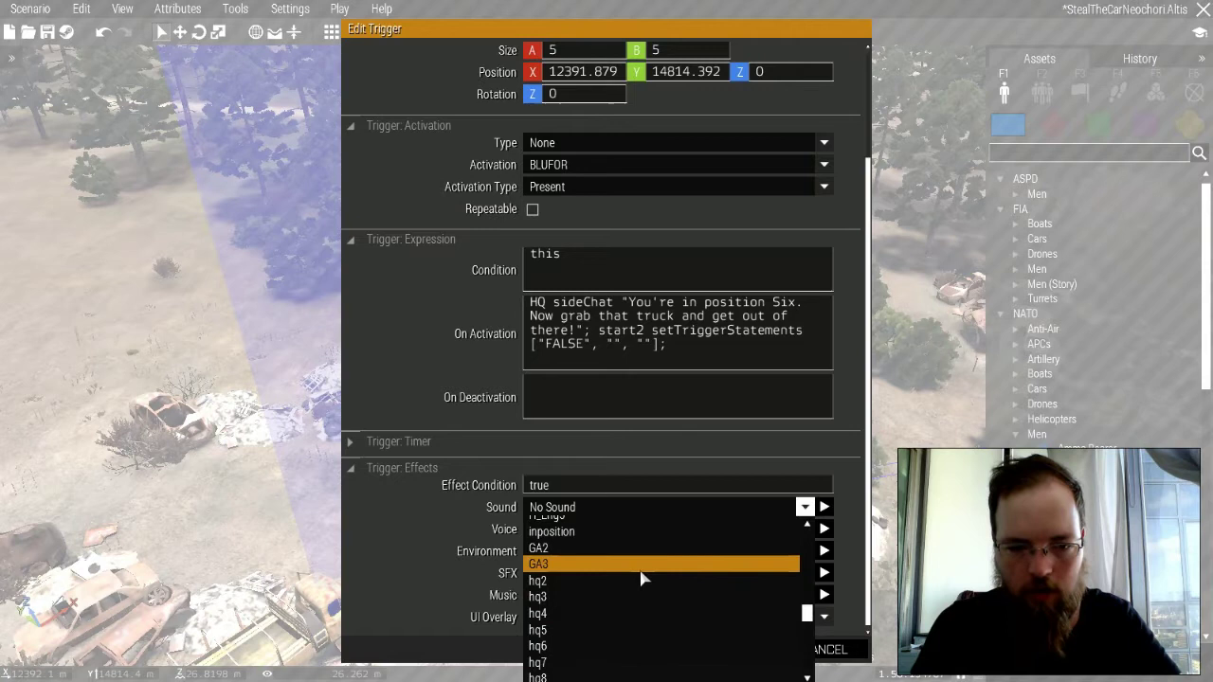
scroll(597, 564, up, 2)
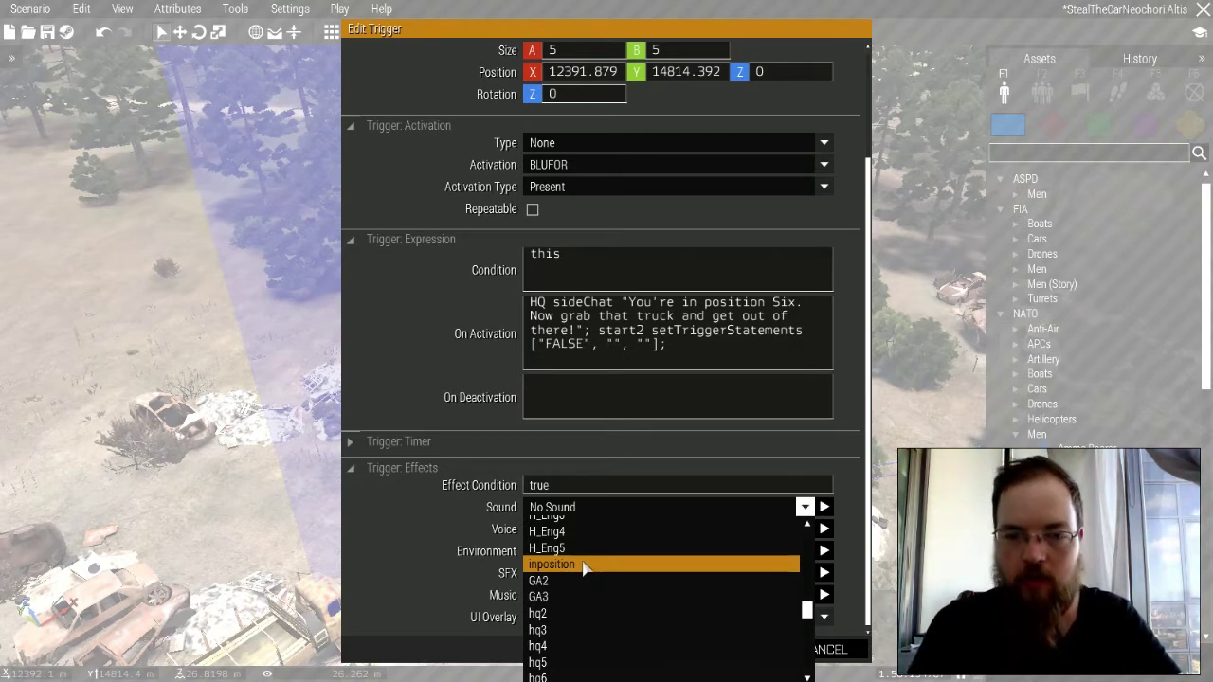
click(585, 565)
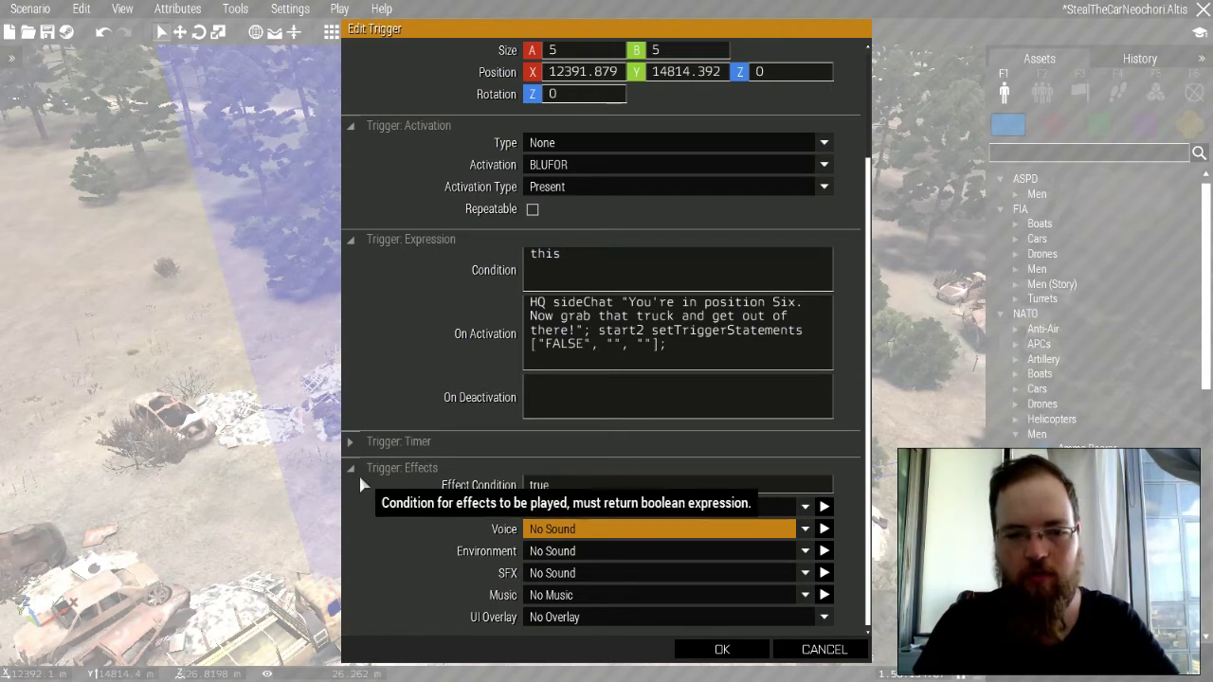
- Reset start1's Sound effect to No Sound and place the caret in On Activation
scroll(389, 233, up, 3)
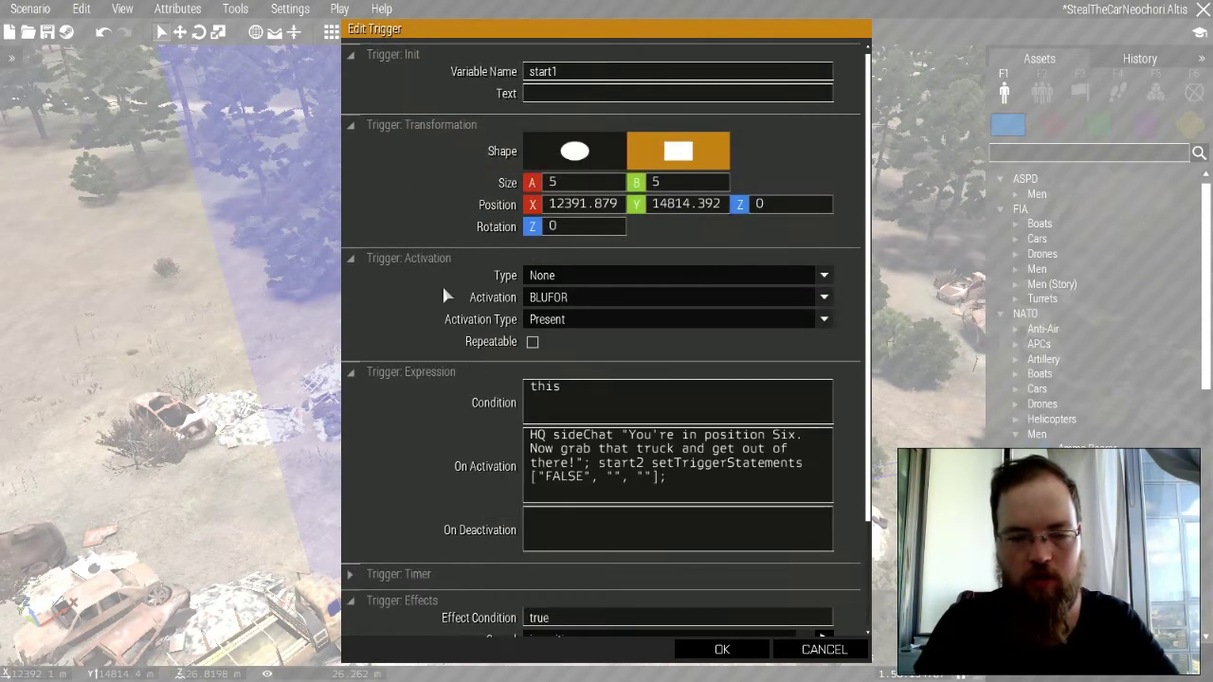
scroll(442, 282, down, 3)
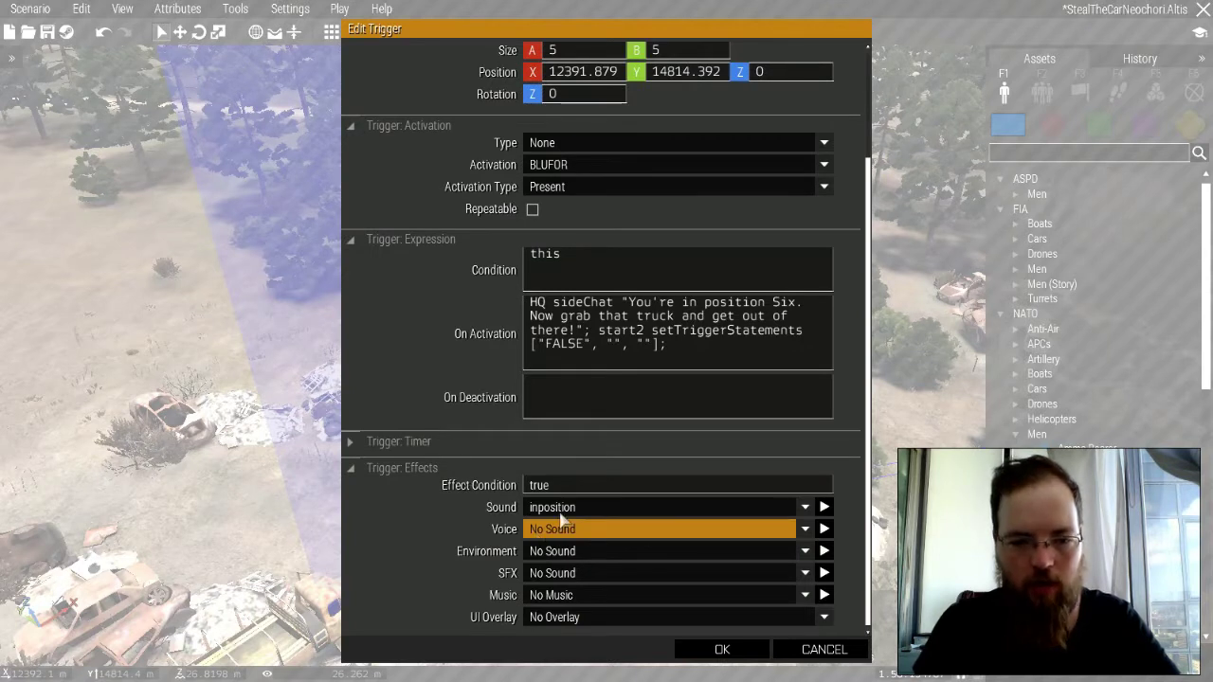
click(626, 513)
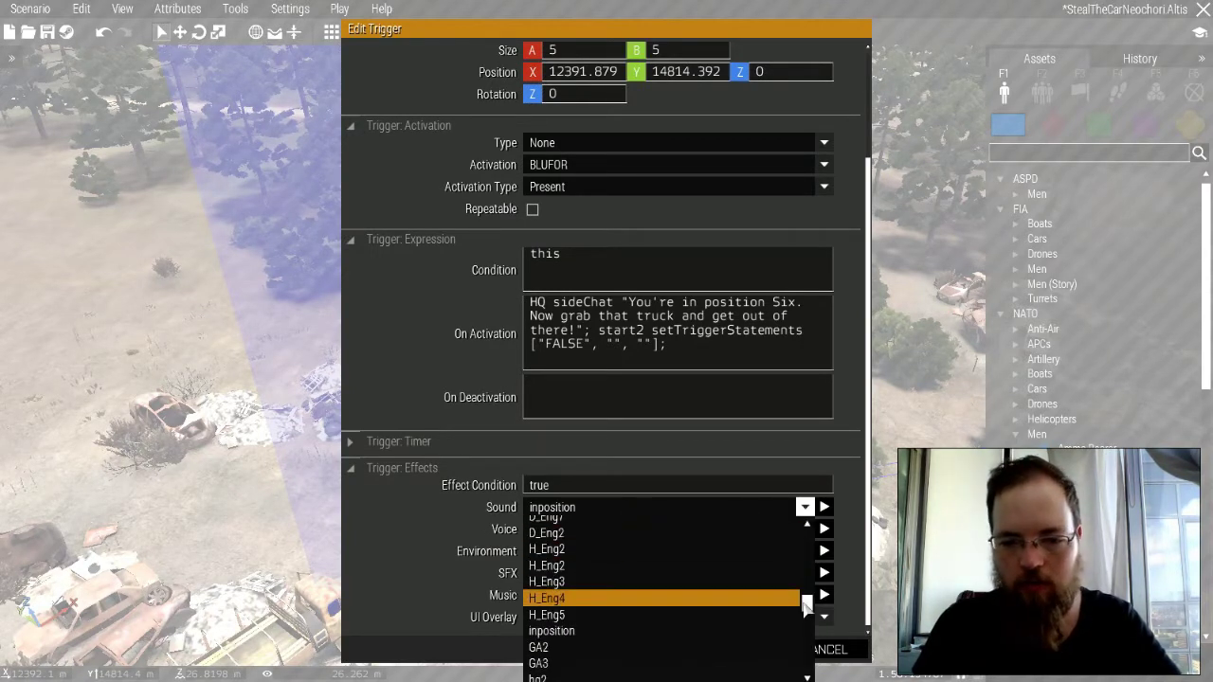
drag(808, 610, 808, 545)
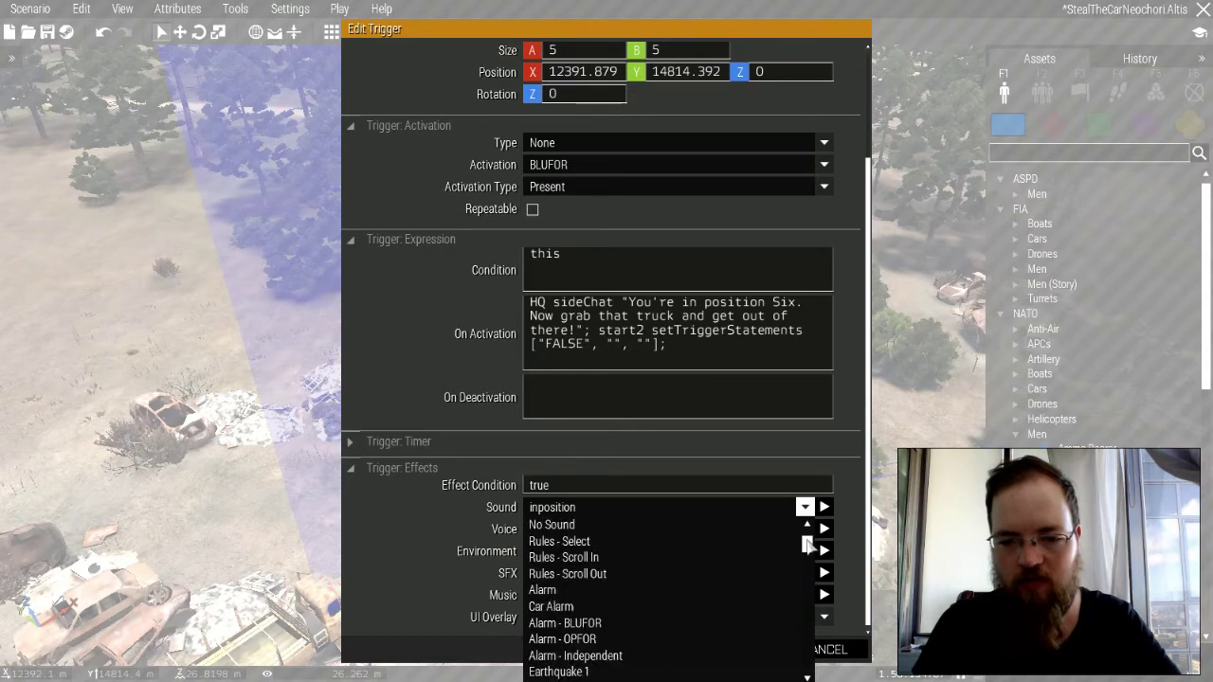
click(621, 525)
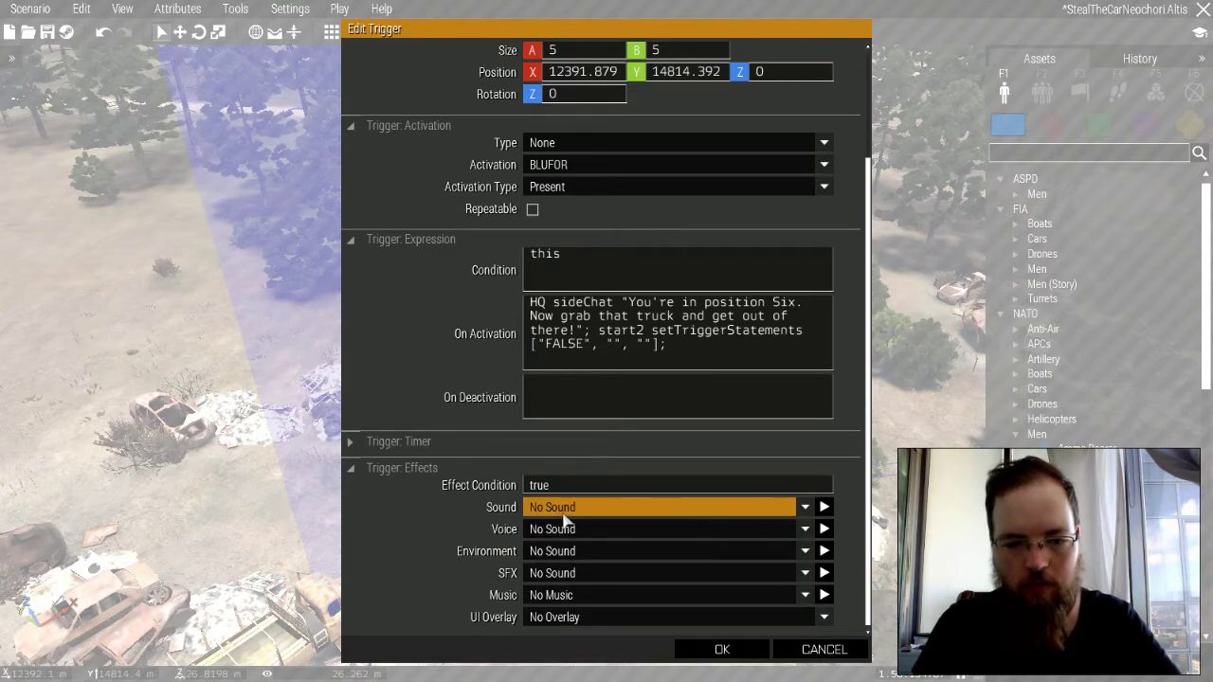
click(746, 363)
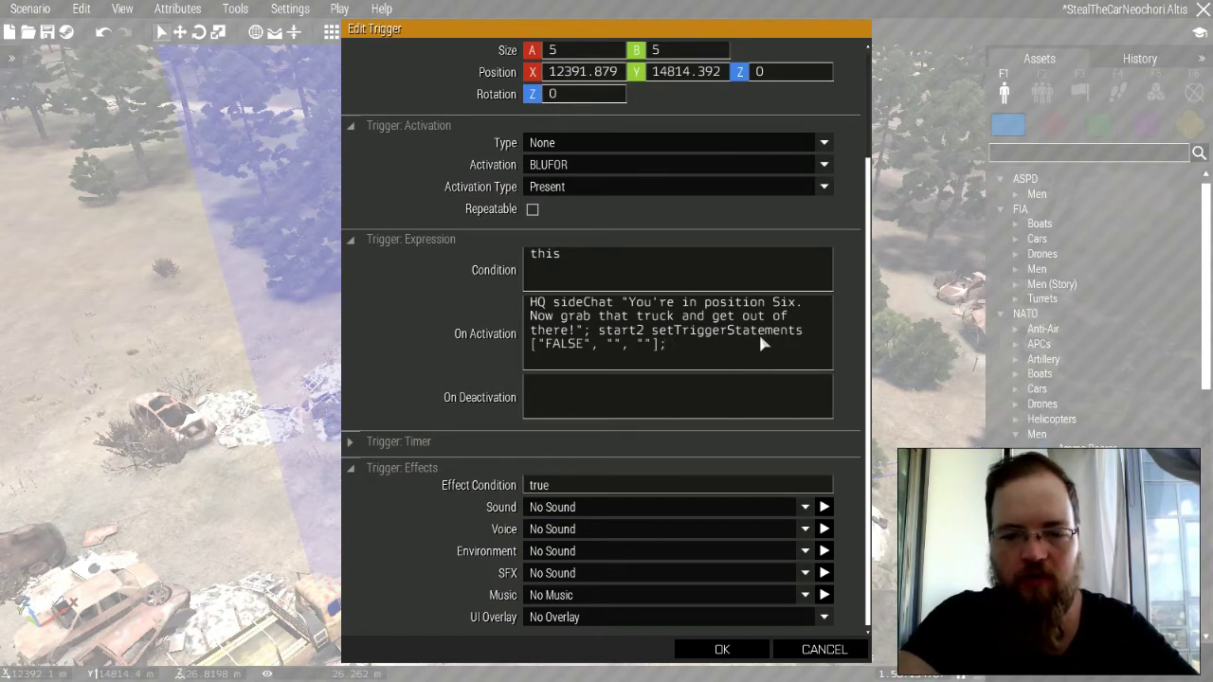
- Add playSound "inposition" to On Activation, then replace playSound with GA say3D
text(p)
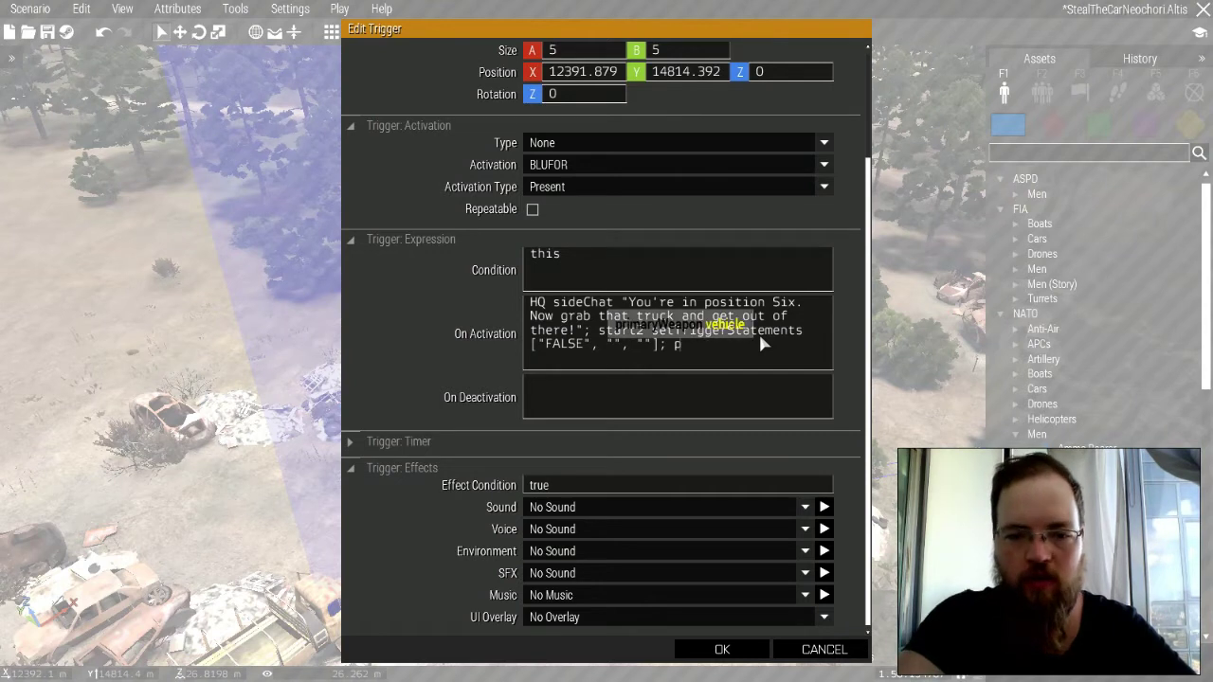
text(laySound ")
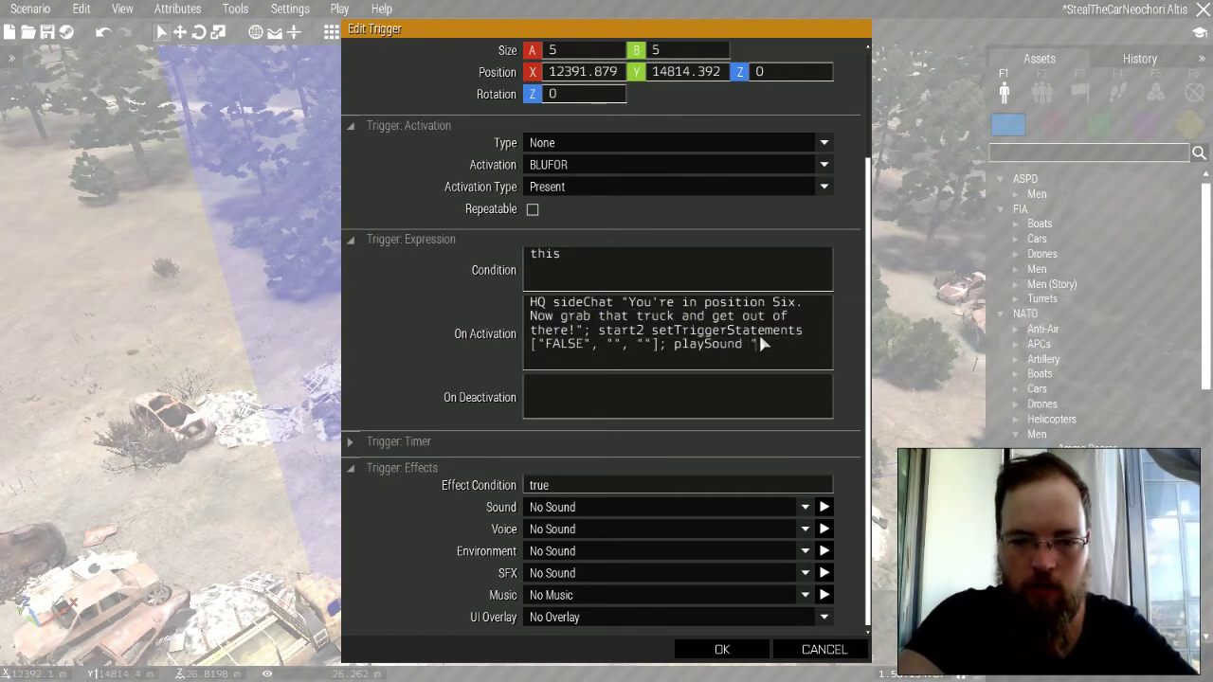
text(inposition";)
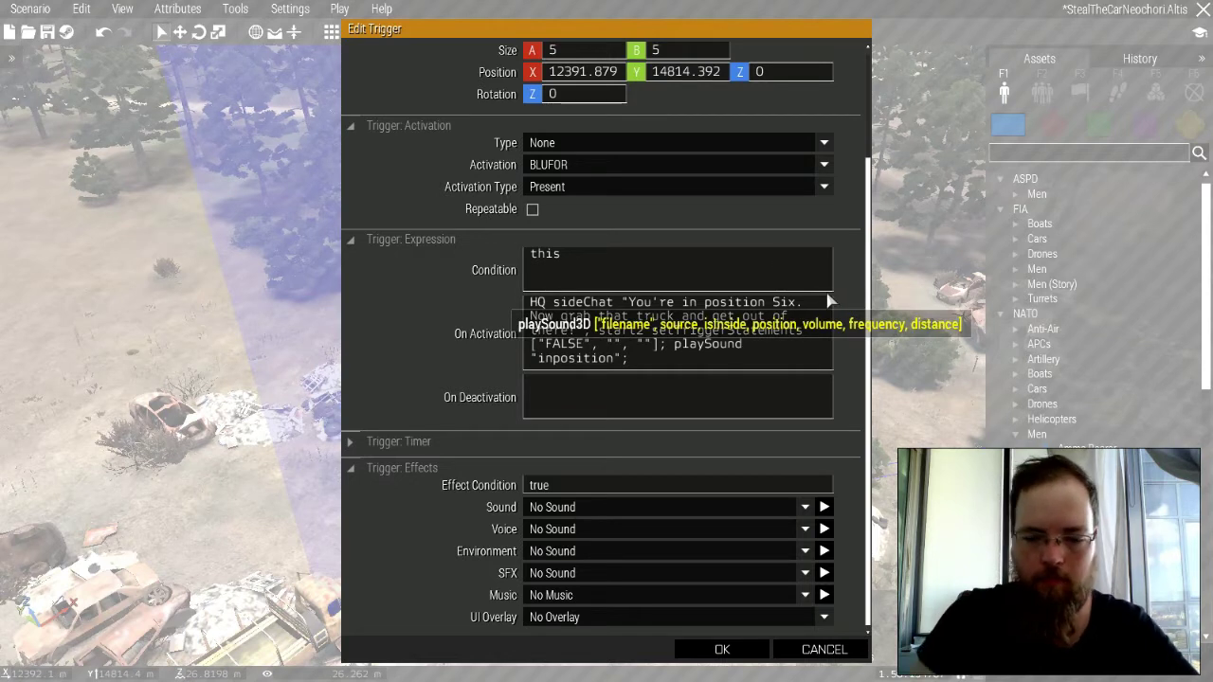
key(BackSpace)
key(BackSpace)
key(BackSpace)
key(BackSpace)
key(BackSpace)
key(BackSpace)
key(BackSpace)
key(BackSpace)
key(BackSpace)
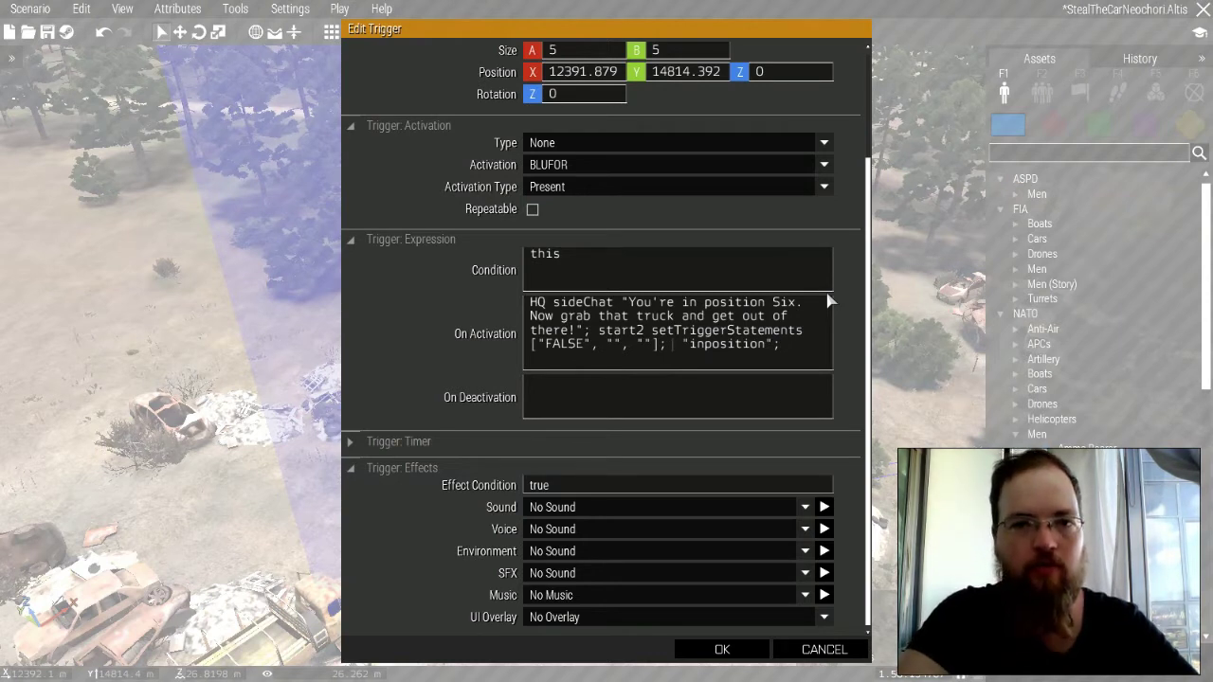
text(GA)
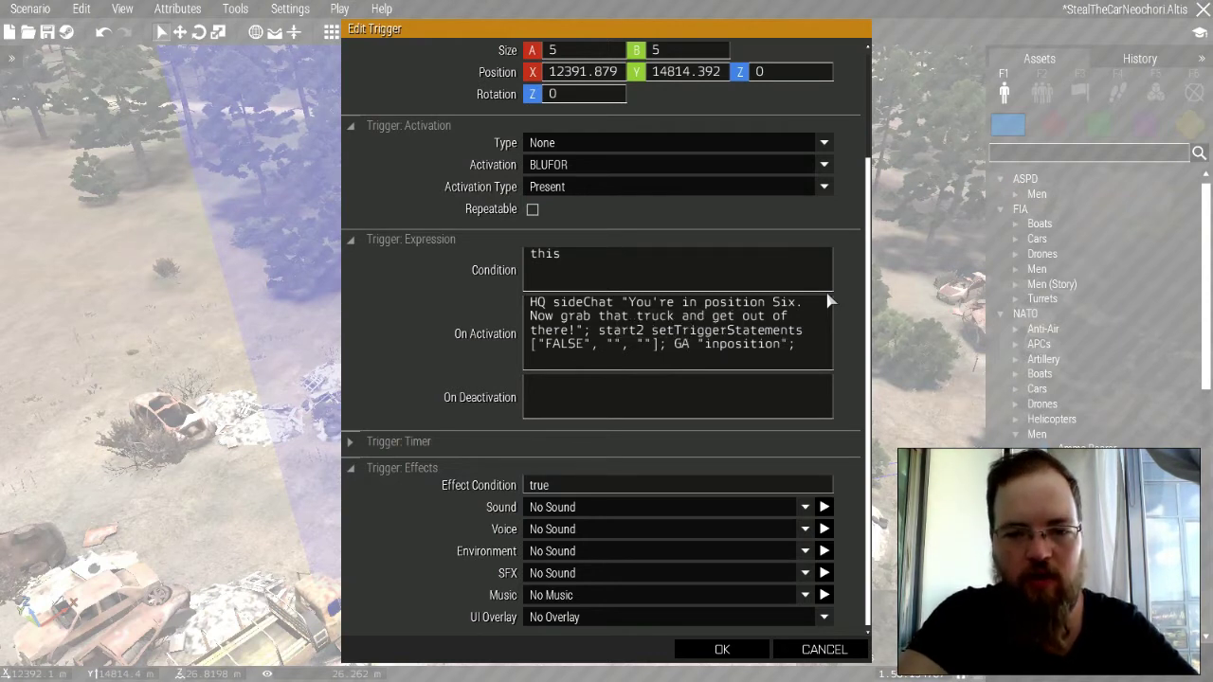
text( say3 )
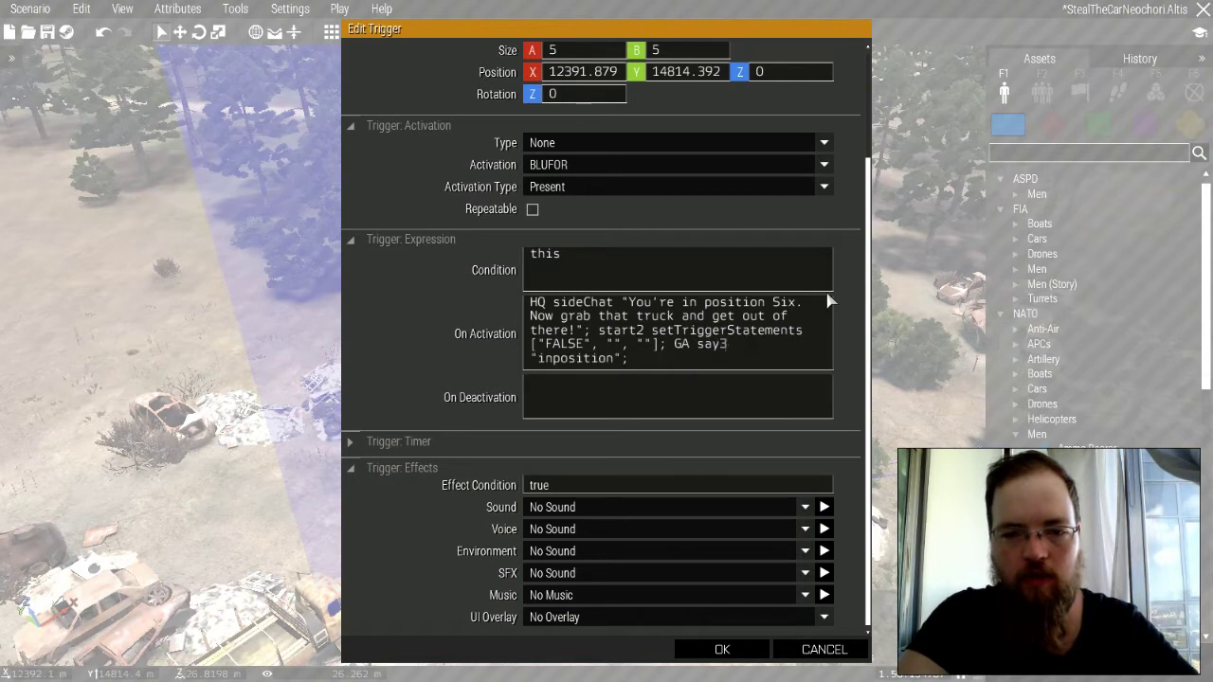
text(D)
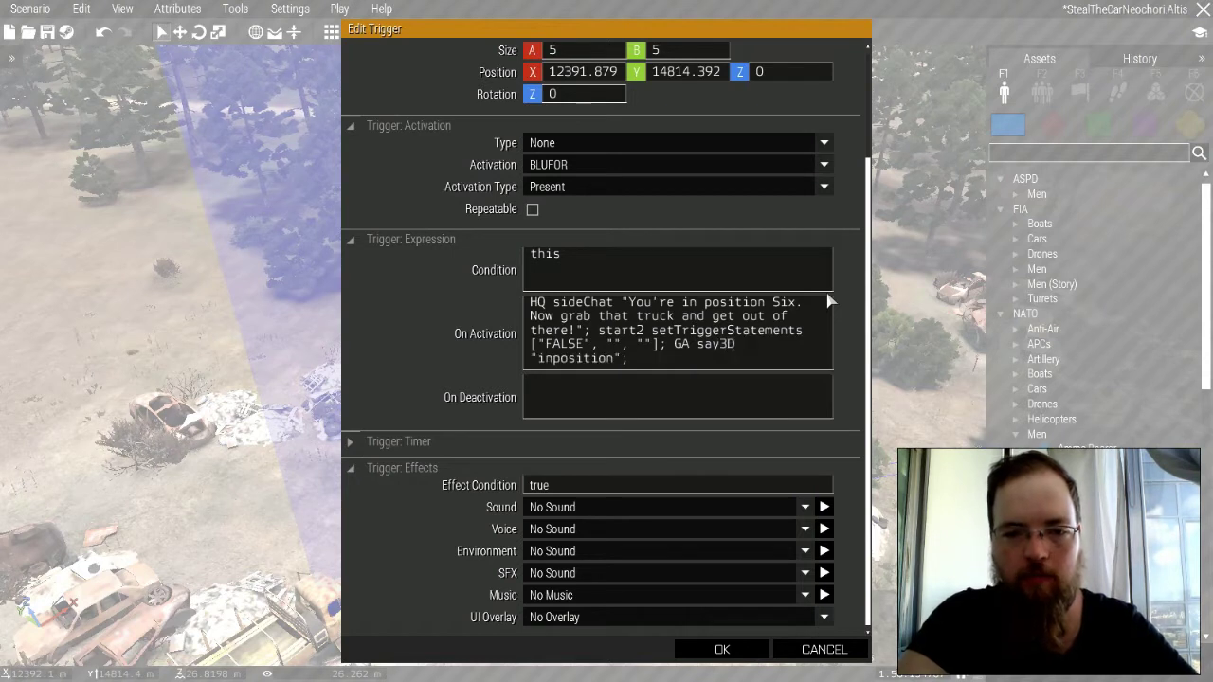
- Delete the trailing "inposition"; argument from the end of the On Activation code
click(669, 355)
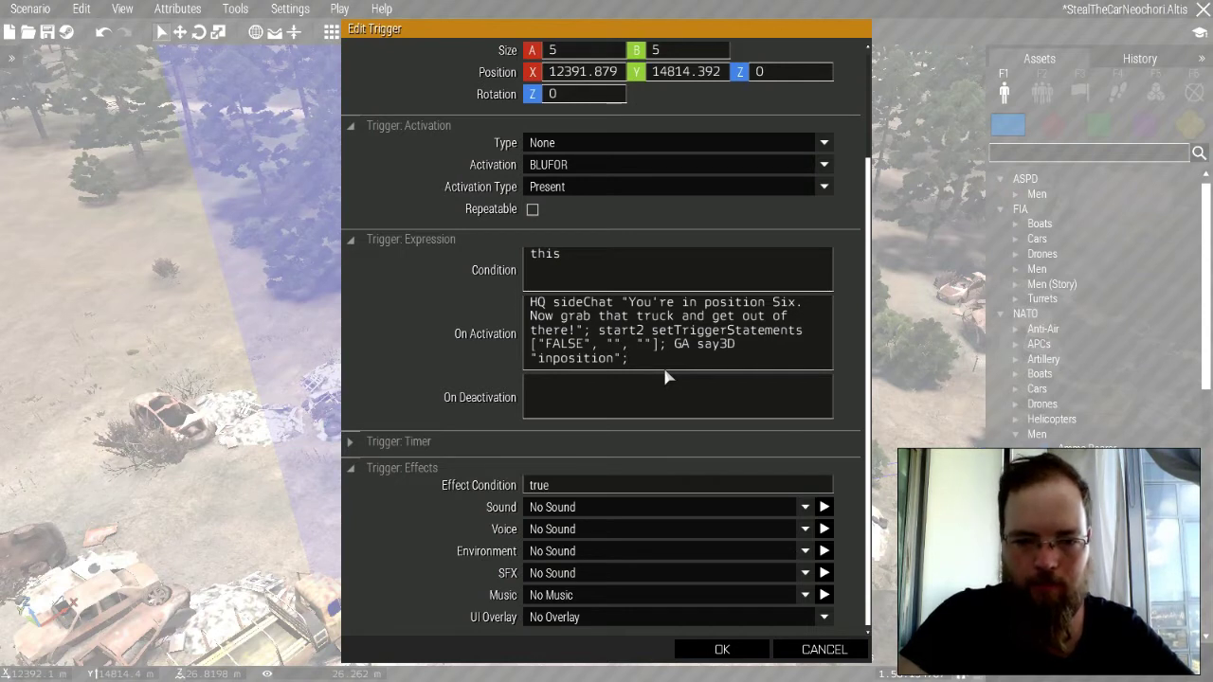
key(BackSpace)
key(BackSpace)
key(BackSpace)
key(BackSpace)
key(BackSpace)
key(BackSpace)
key(BackSpace)
key(BackSpace)
key(BackSpace)
key(BackSpace)
key(BackSpace)
key(BackSpace)
key(BackSpace)
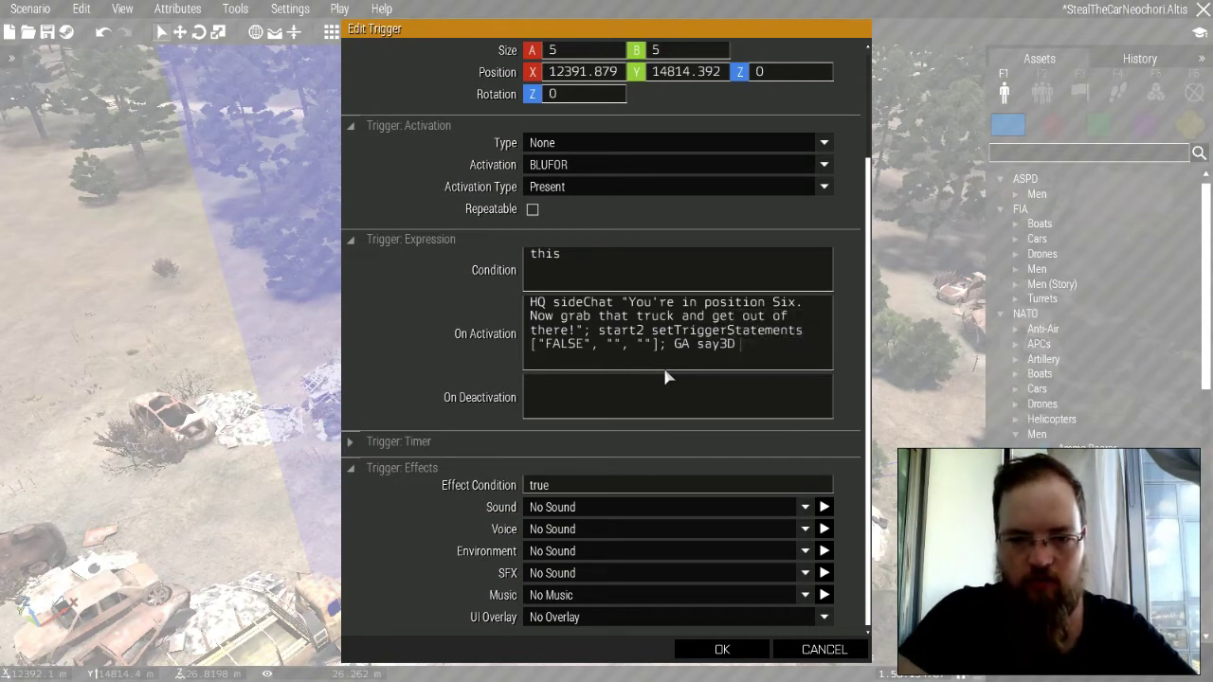
key(BackSpace)
key(BackSpace)
key(BackSpace)
key(BackSpace)
key(BackSpace)
key(BackSpace)
key(BackSpace)
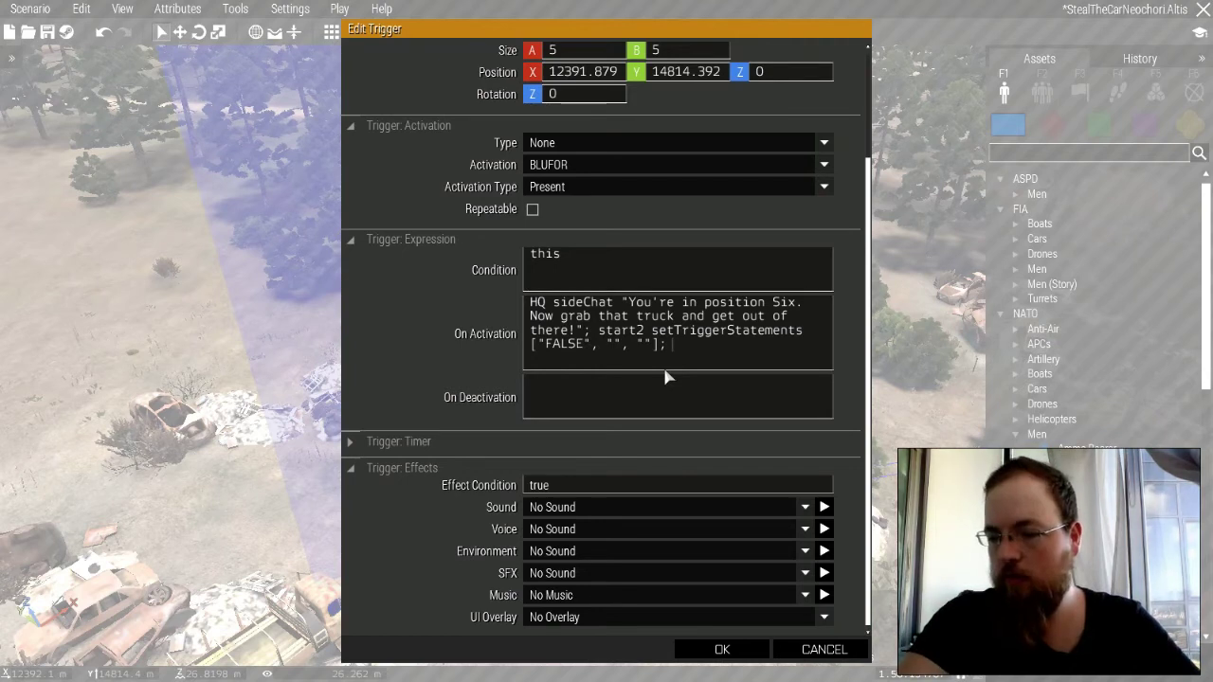
- Append playSound ["inposition", true]; to start1's On Activation and confirm with OK
text(playSound )
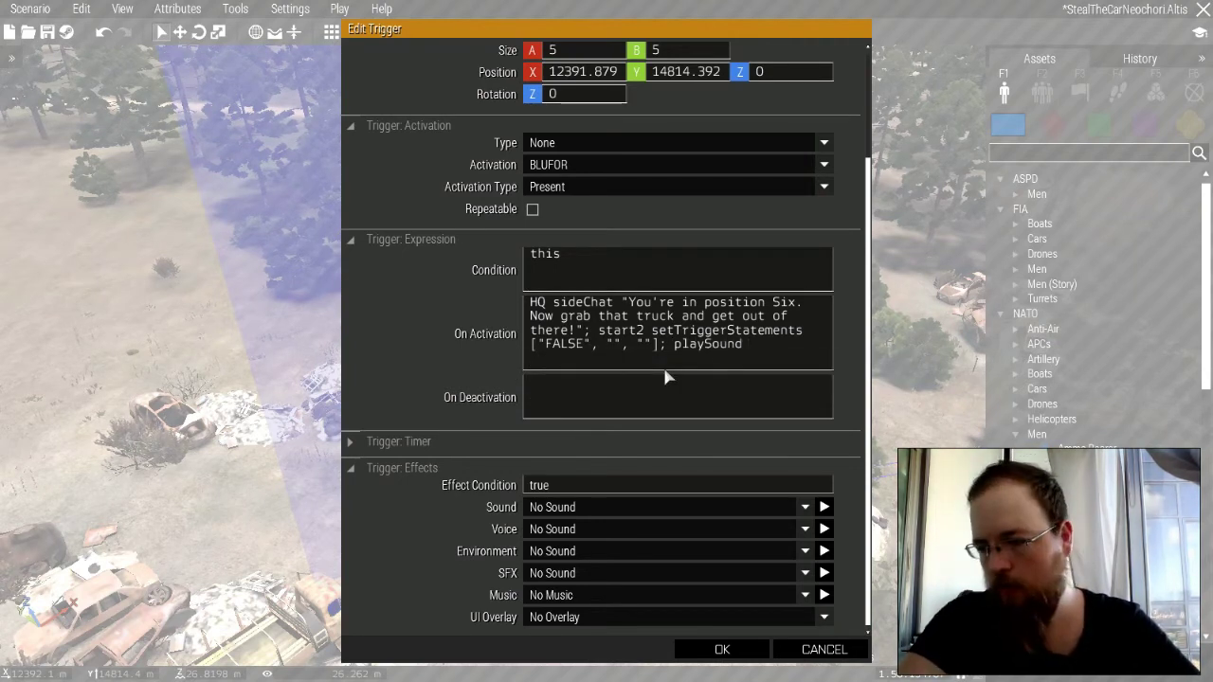
text([")
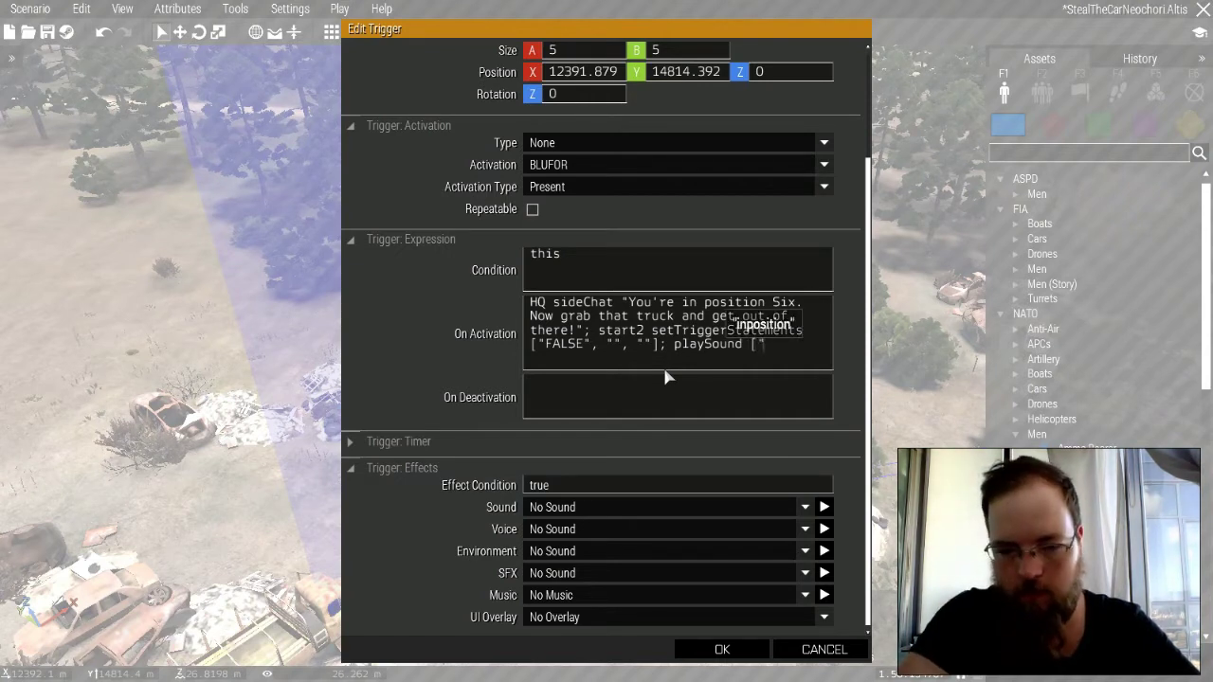
text(inposition)
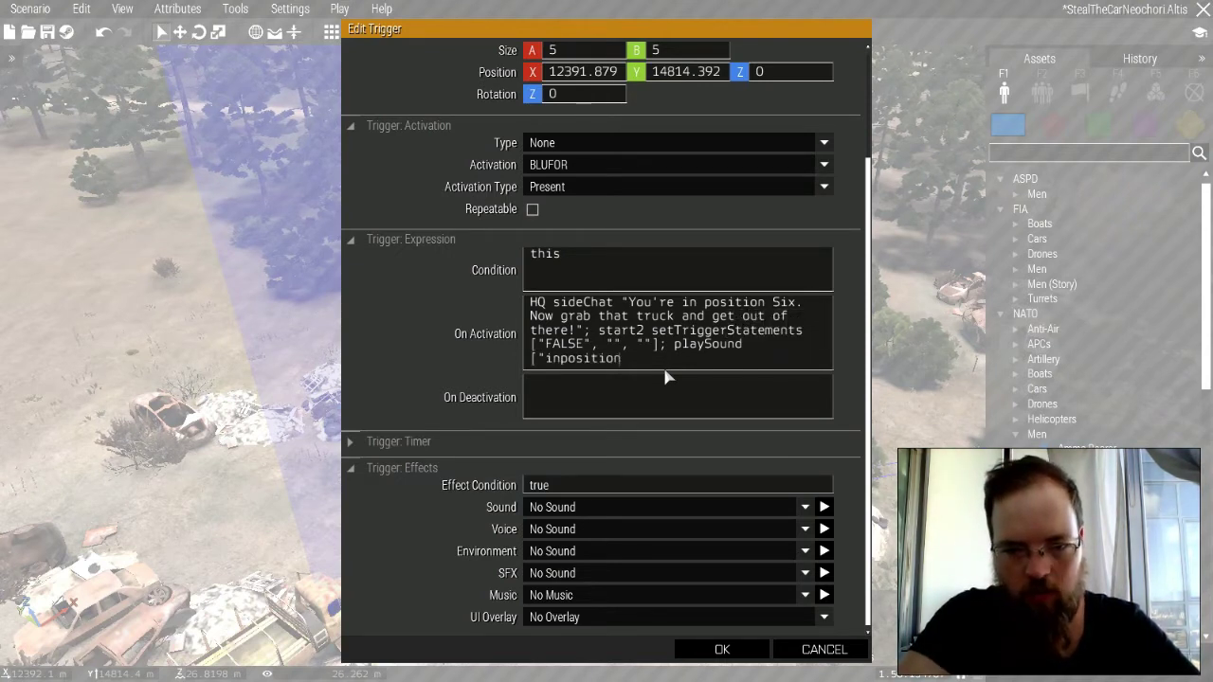
text(")
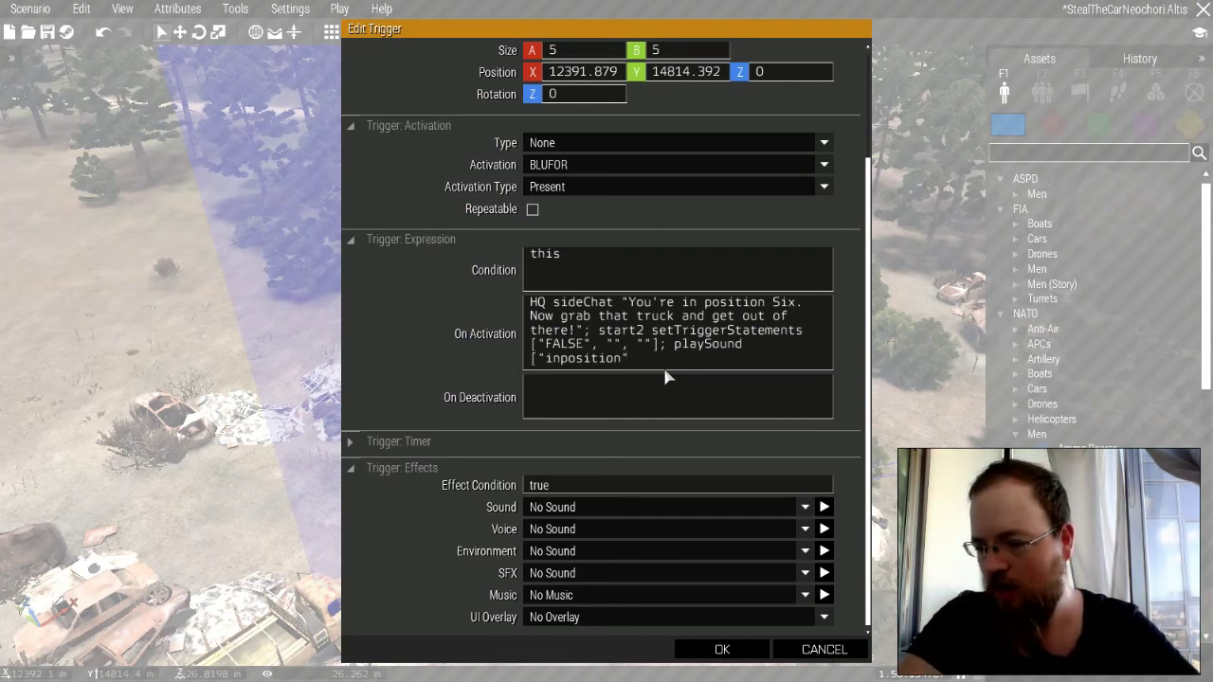
text(, true)
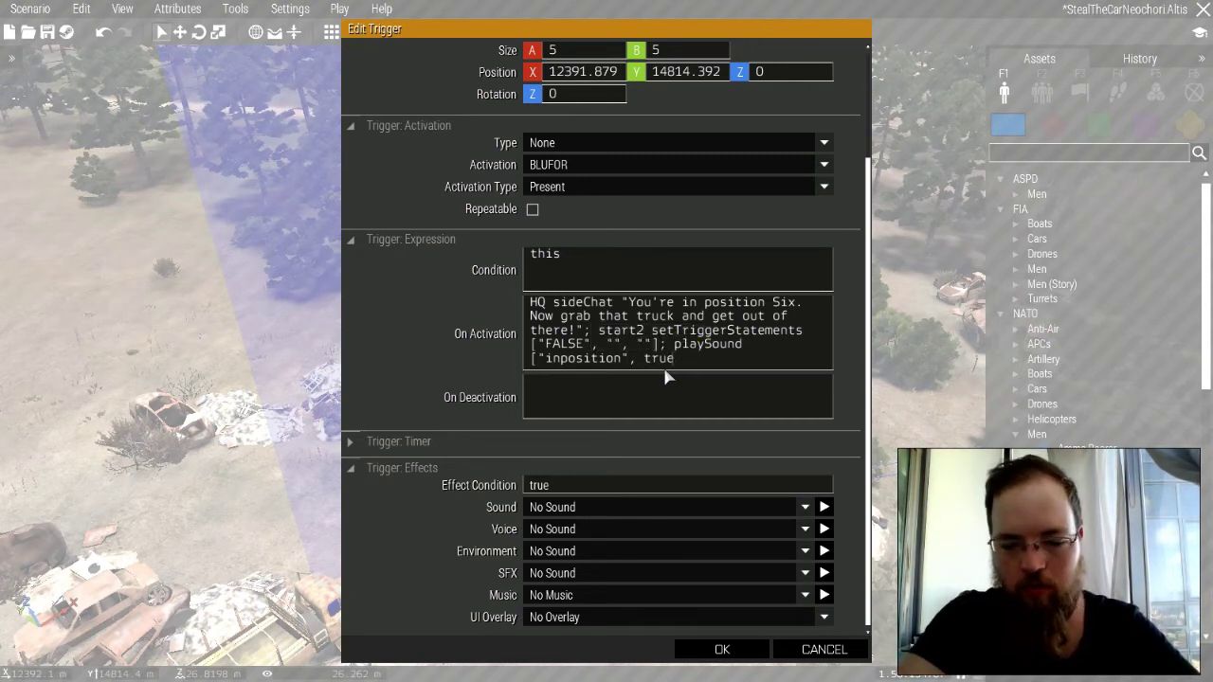
text(])
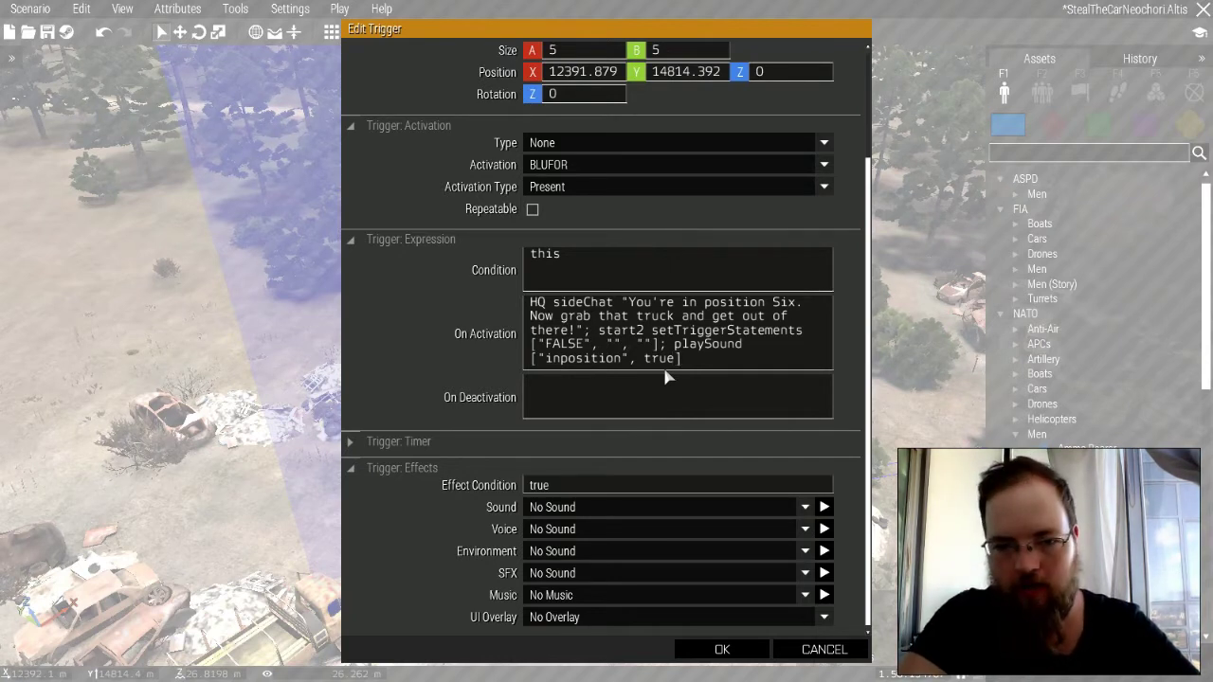
text(;)
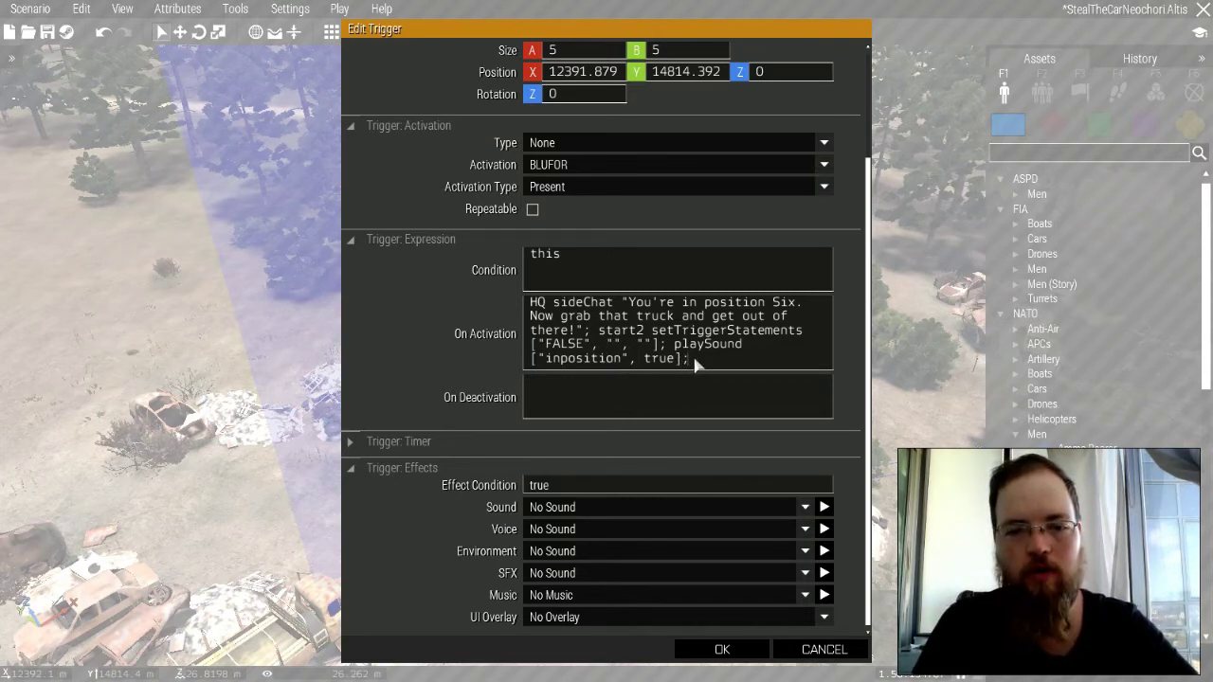
click(721, 650)
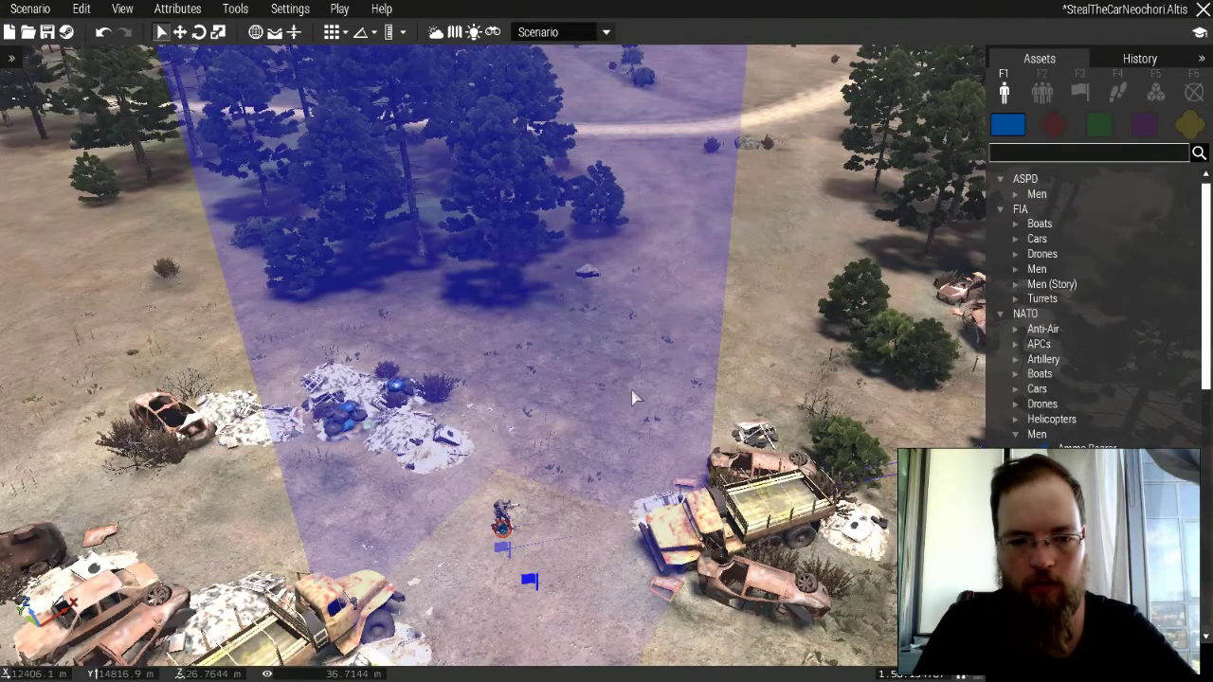
- Reopen start1 to copy the playSound call, close it, and fly the camera toward start2
scroll(553, 462, up, 2)
double_click(549, 460)
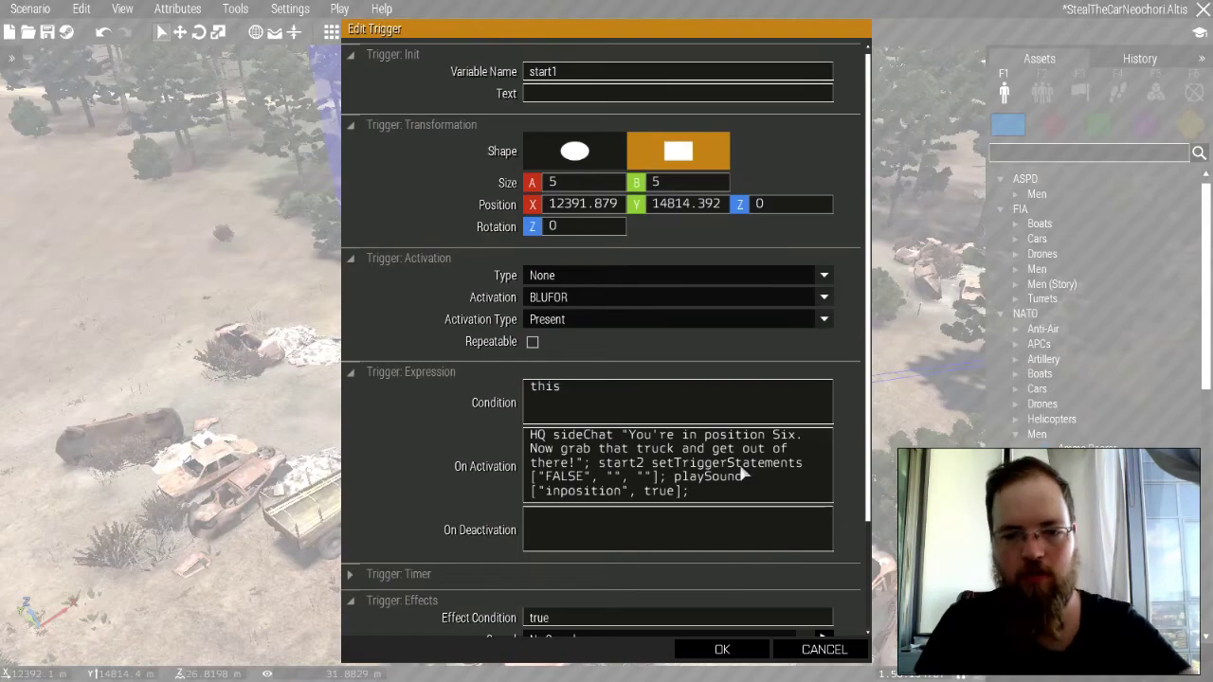
drag(718, 502, 671, 485)
key(ctrl+c)
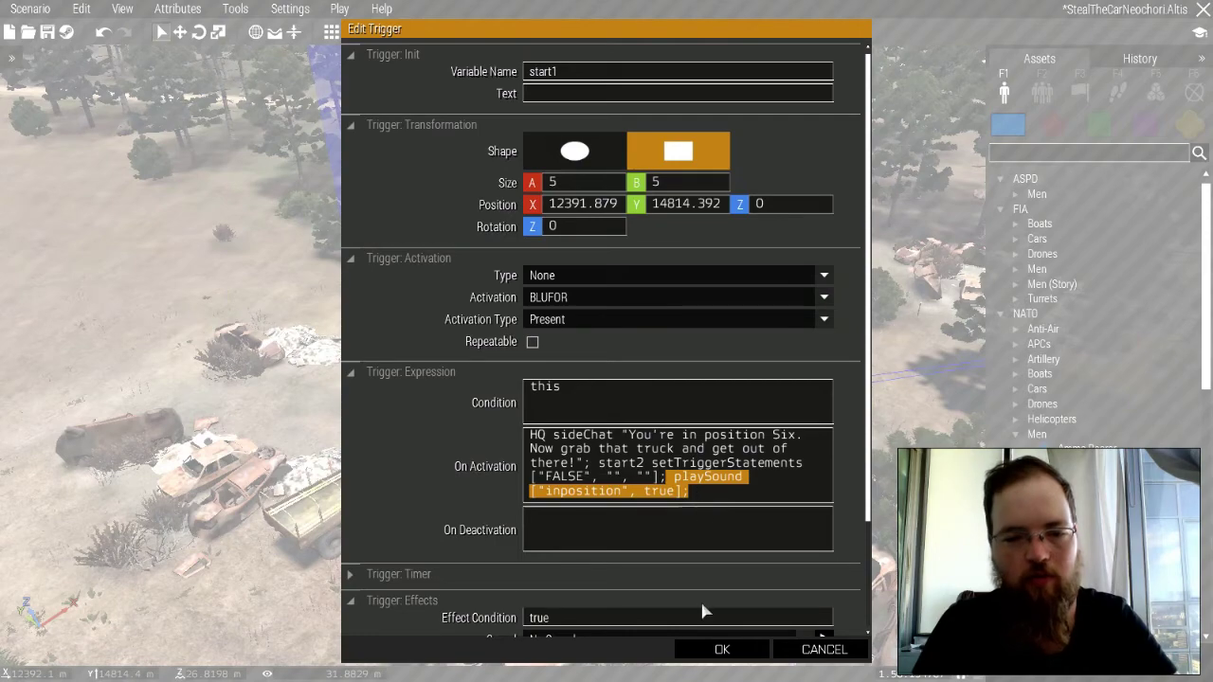
click(709, 649)
scroll(695, 517, down, 10)
right_drag(695, 517, 660, 504)
scroll(848, 430, up, 8)
scroll(661, 504, up, 8)
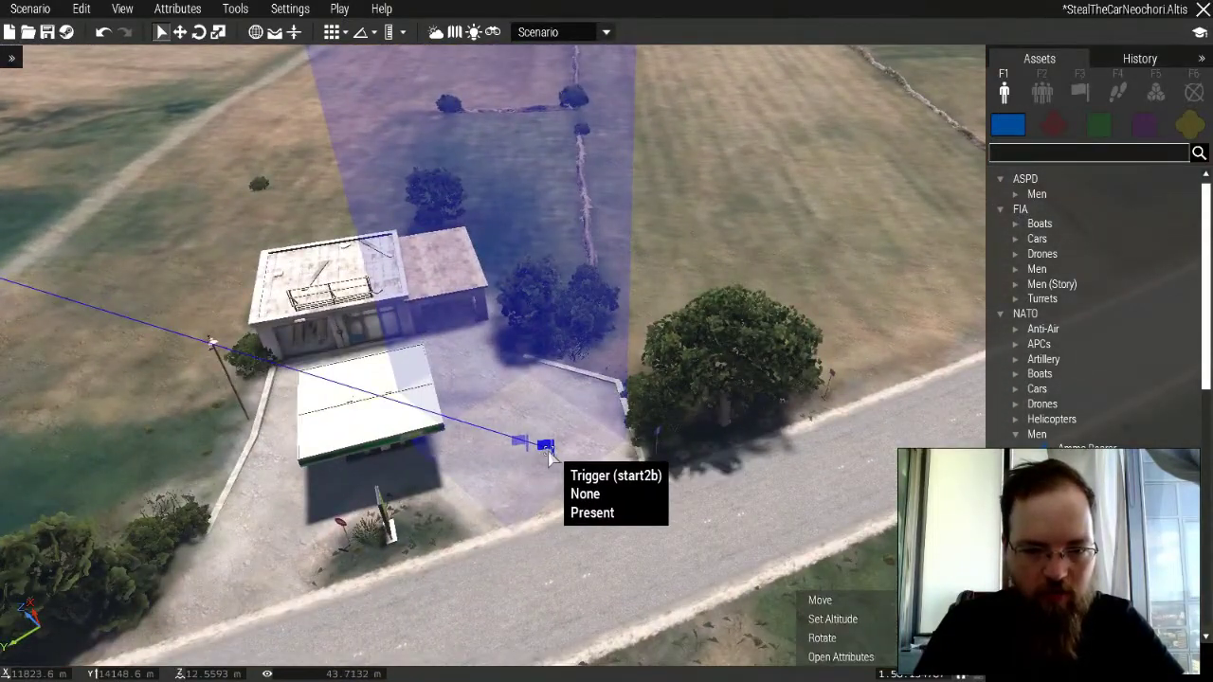
- Append the copied playSound "inposition" call to trigger start2's On Activation code
double_click(520, 447)
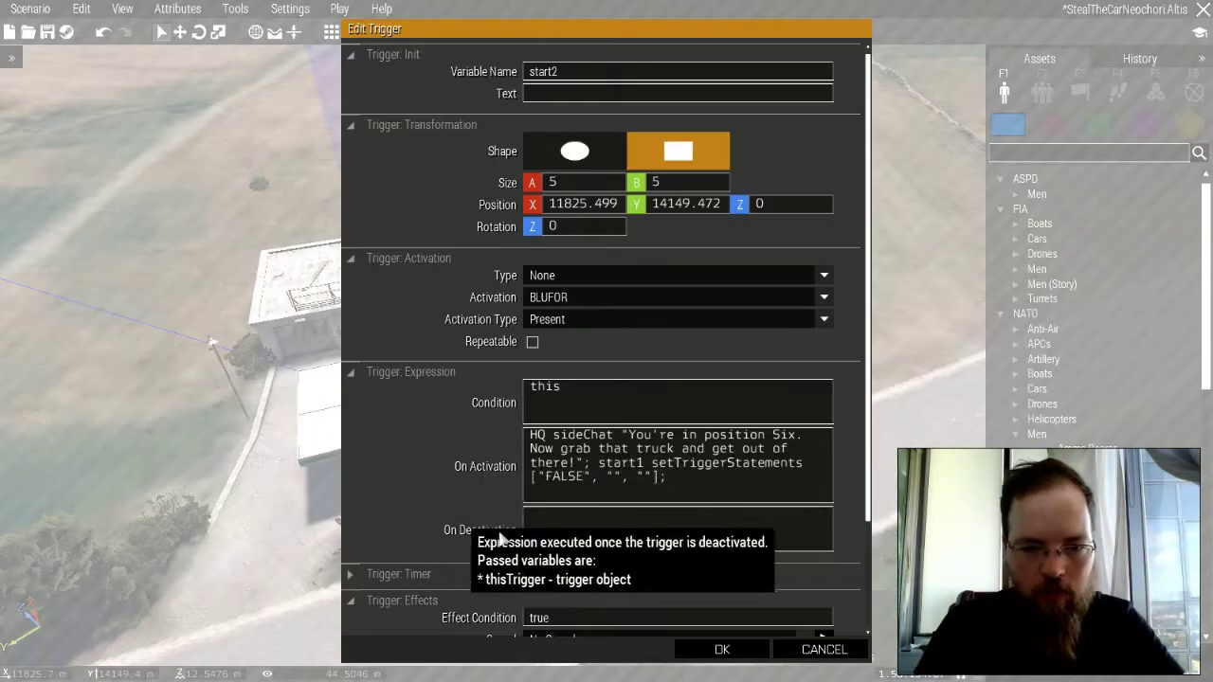
click(701, 481)
key(ctrl+v)
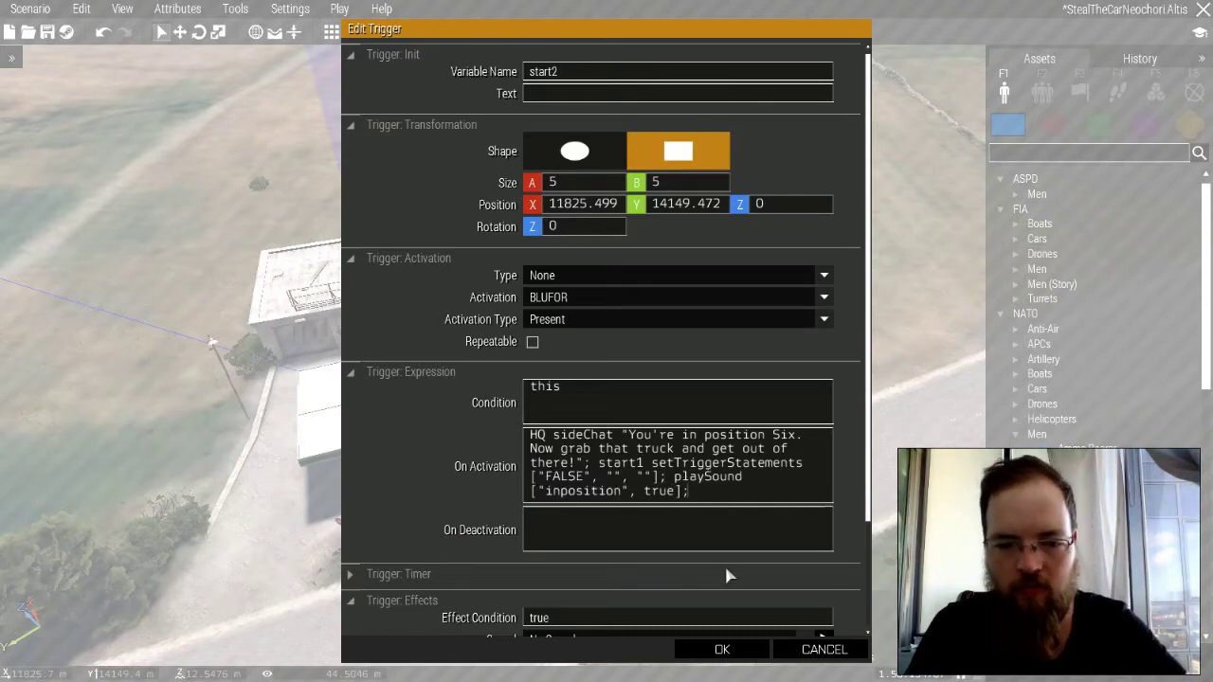
click(725, 651)
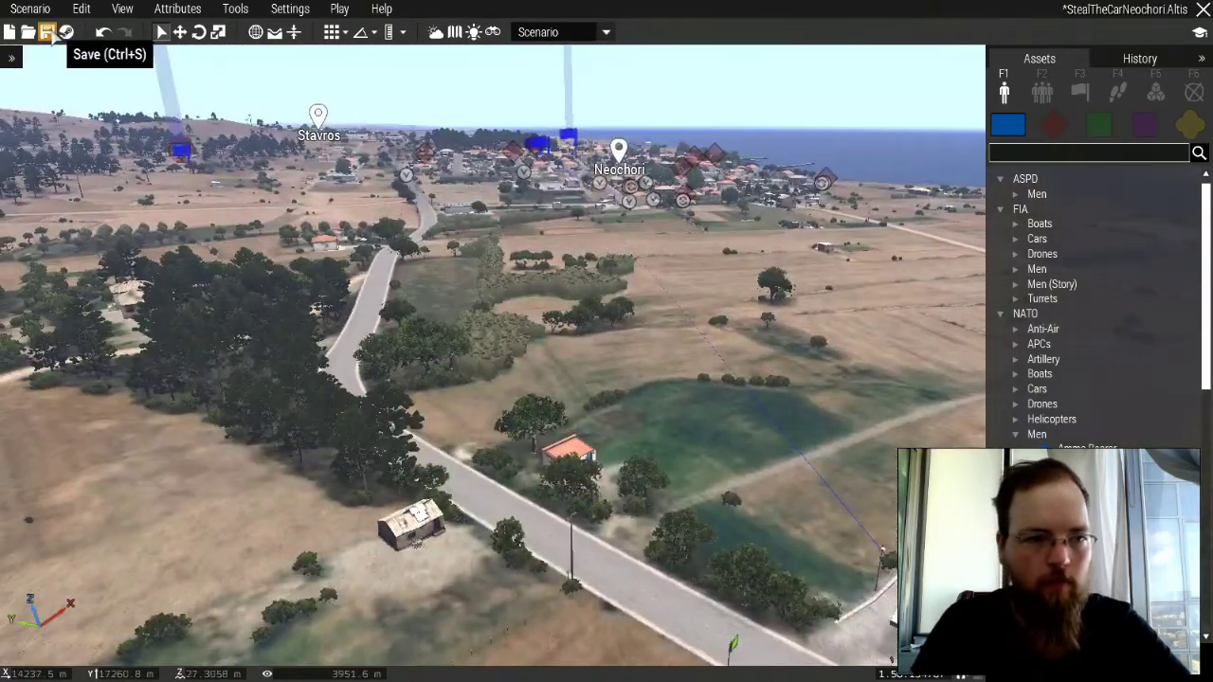
- Save the scenario and launch a singleplayer preview of the mission
click(46, 33)
key(w)
right_drag(527, 438, 455, 408)
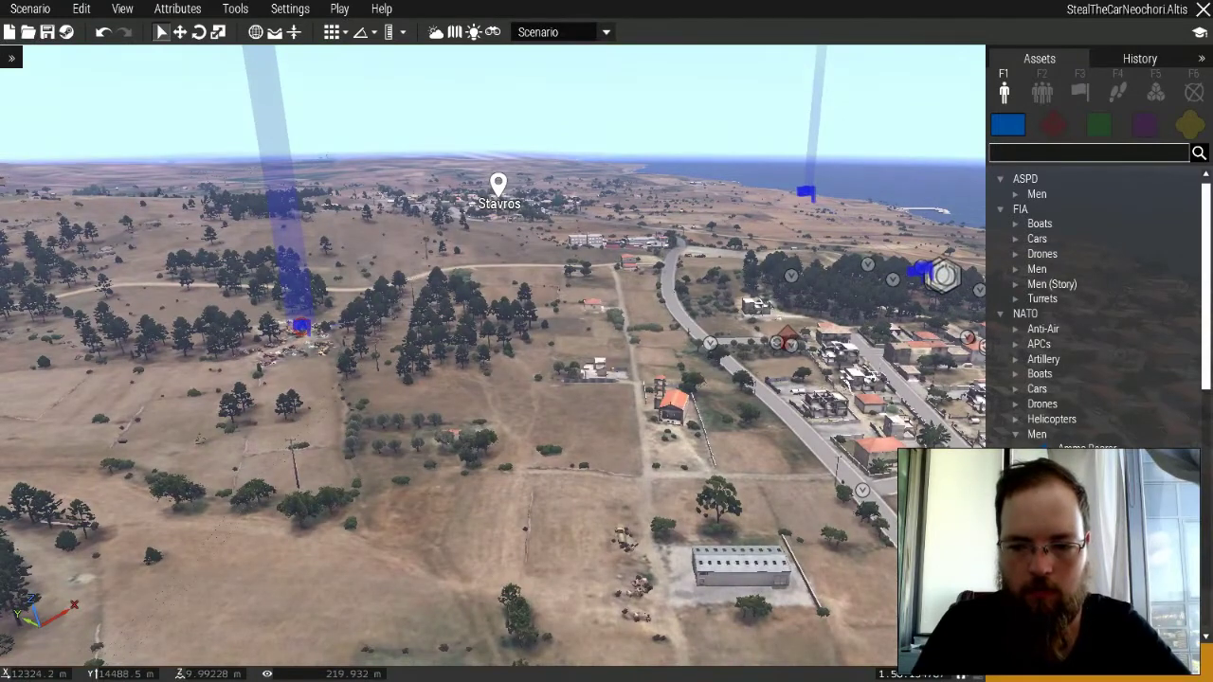
key(ctrl+r)
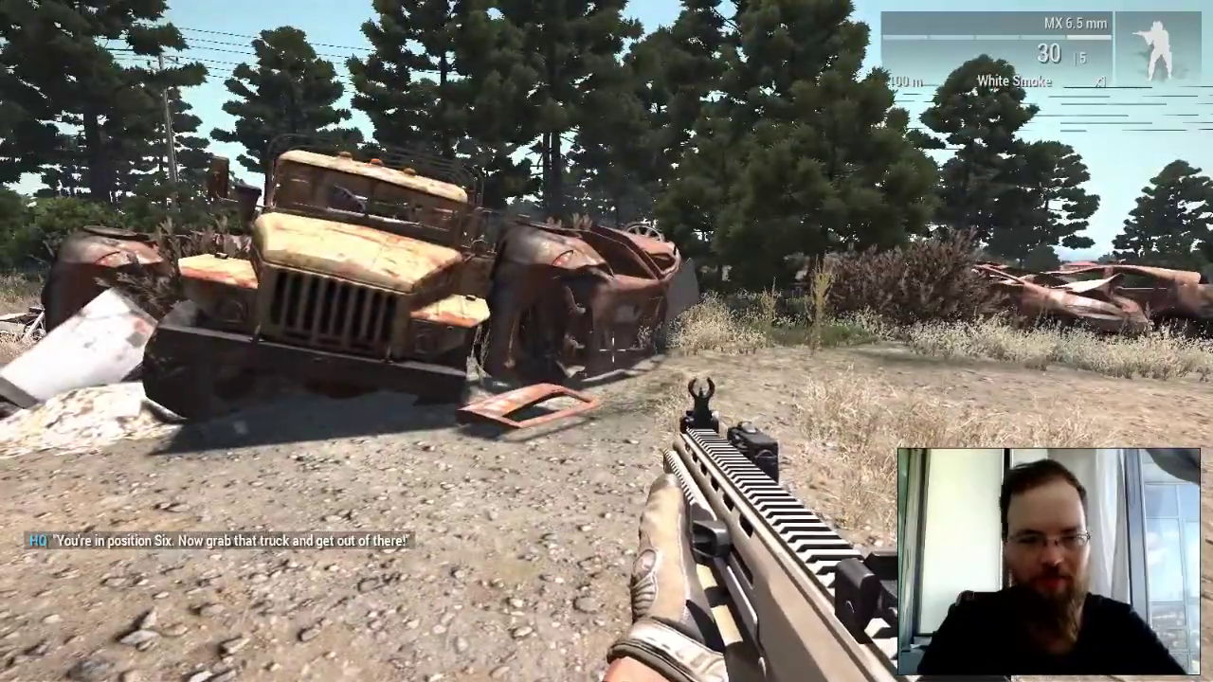
- Walk and sprint across the junkyard toward the rusty car wreck until HQ reports you're in position
key(w)
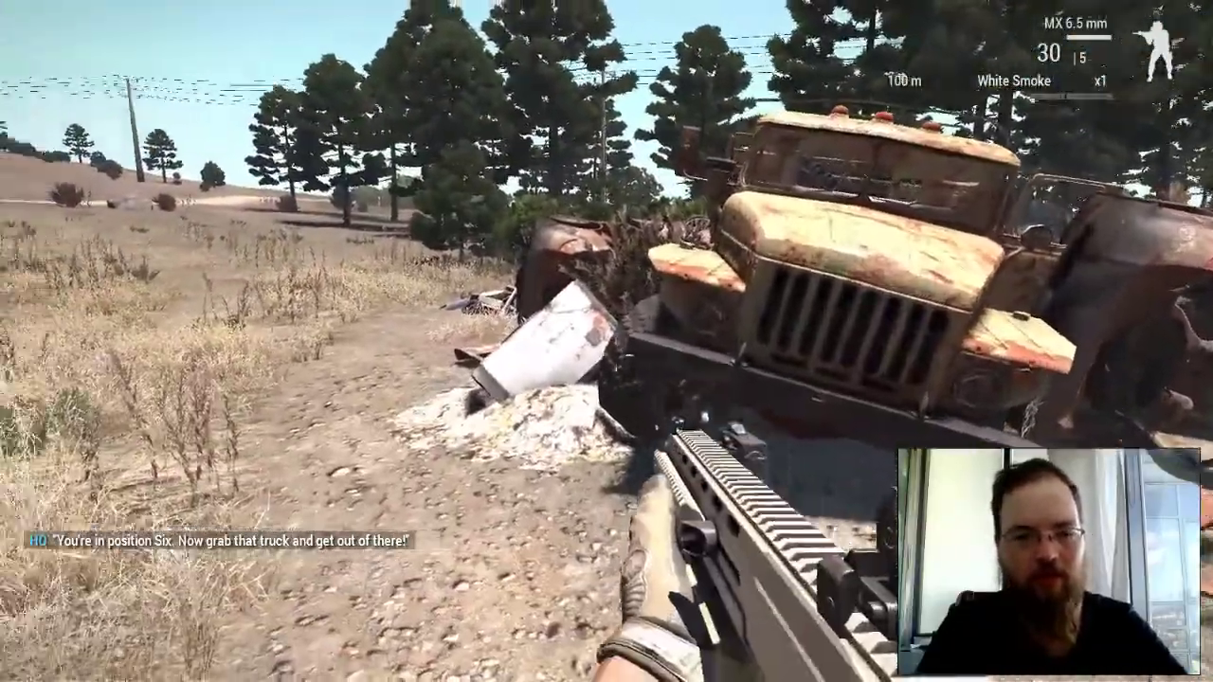
key(shift+w)
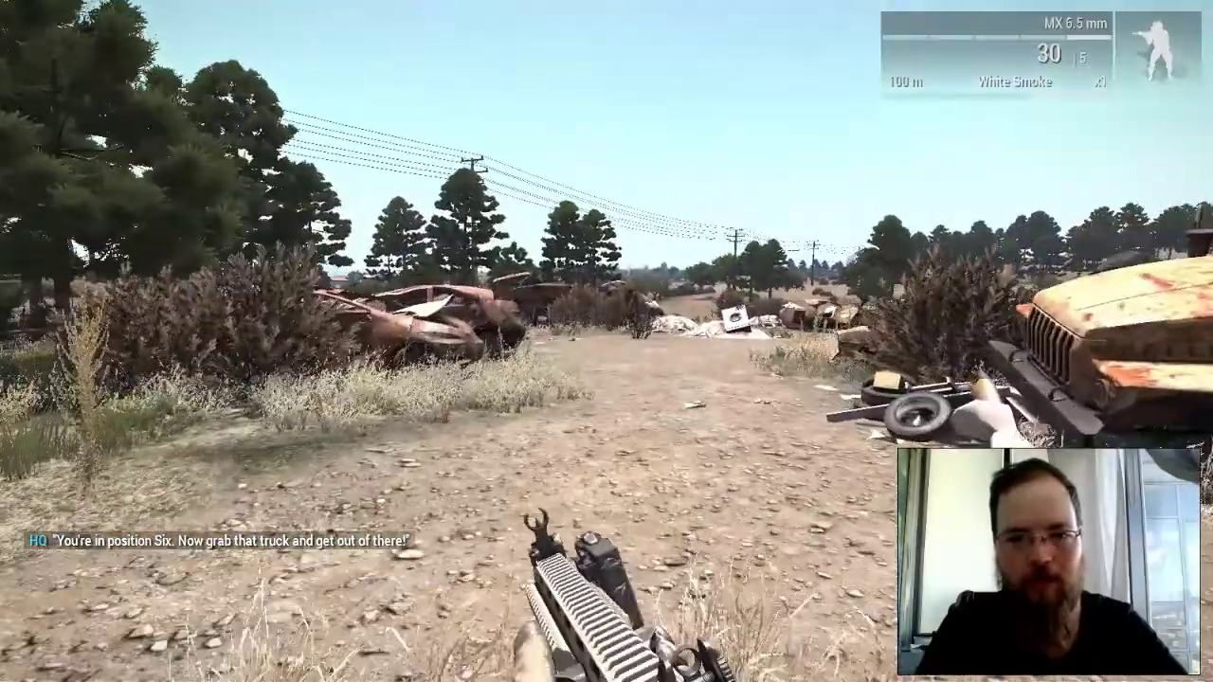
key(w)
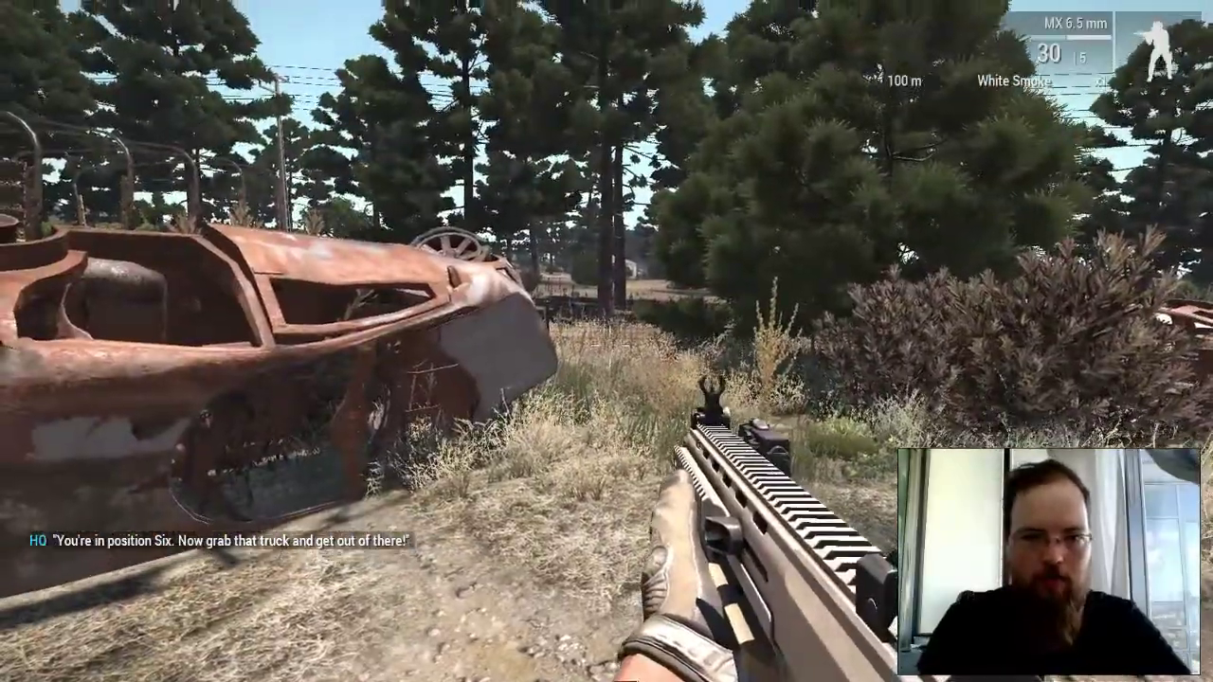
key(w)
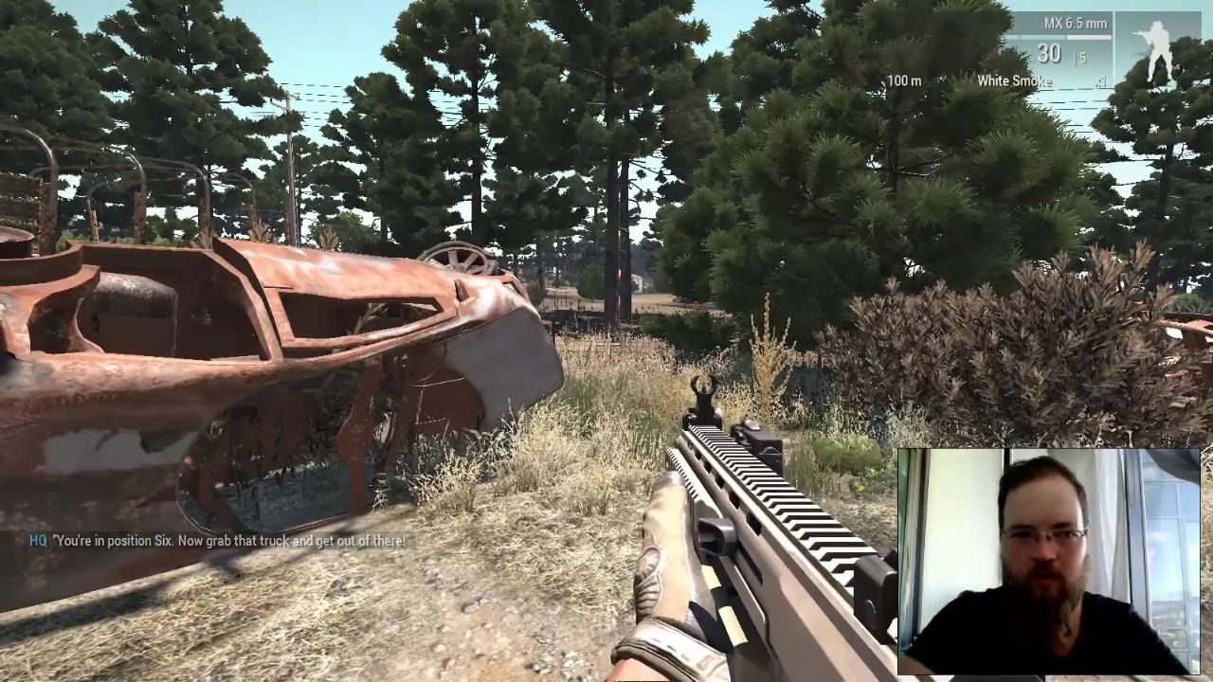
key(w)
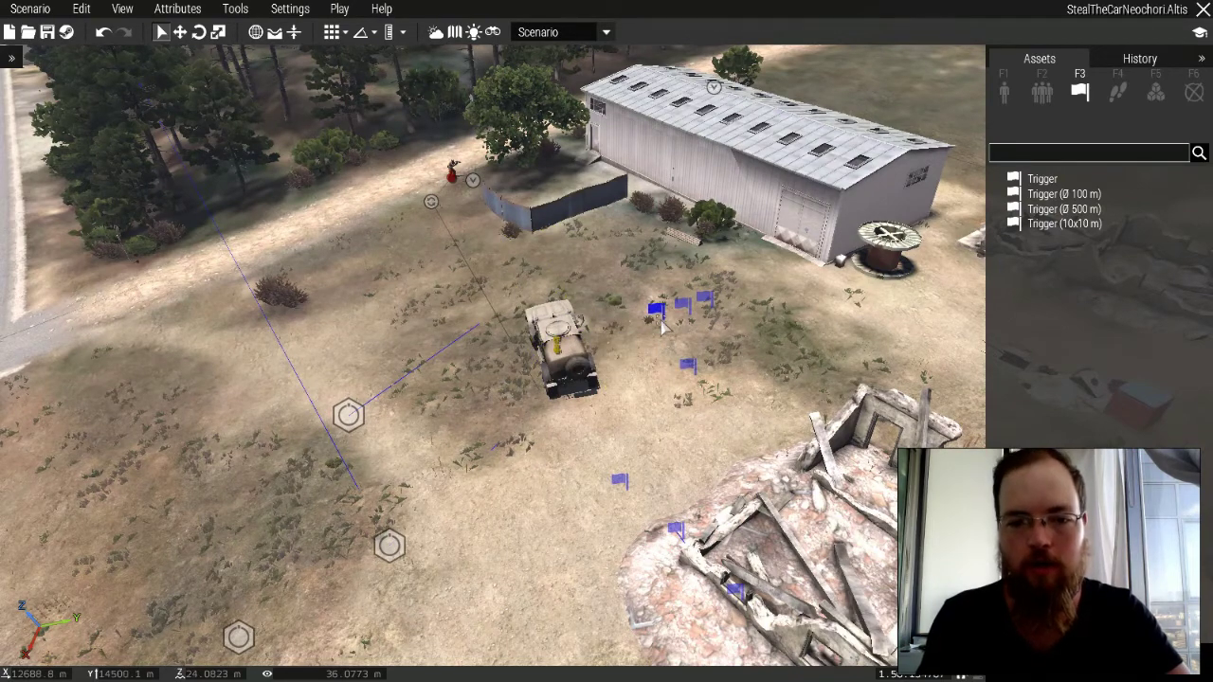
- Fly the camera over to the trigger flags and open the vehicledestroyed1 trigger
key(w)
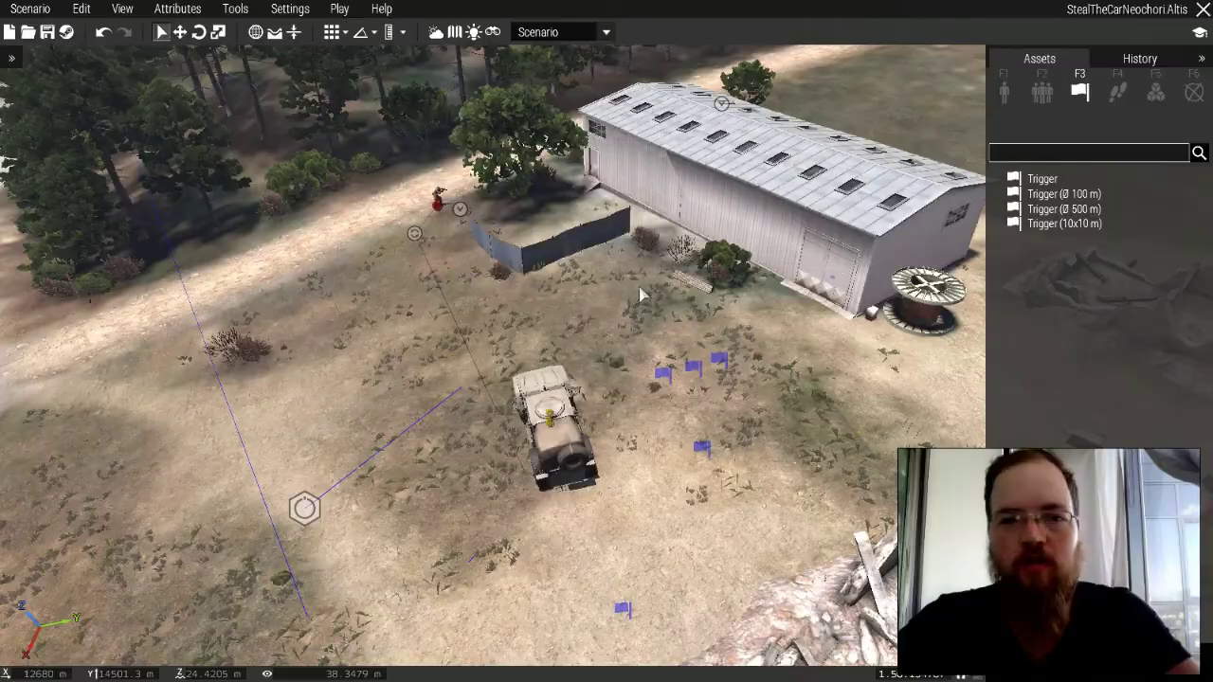
key(w)
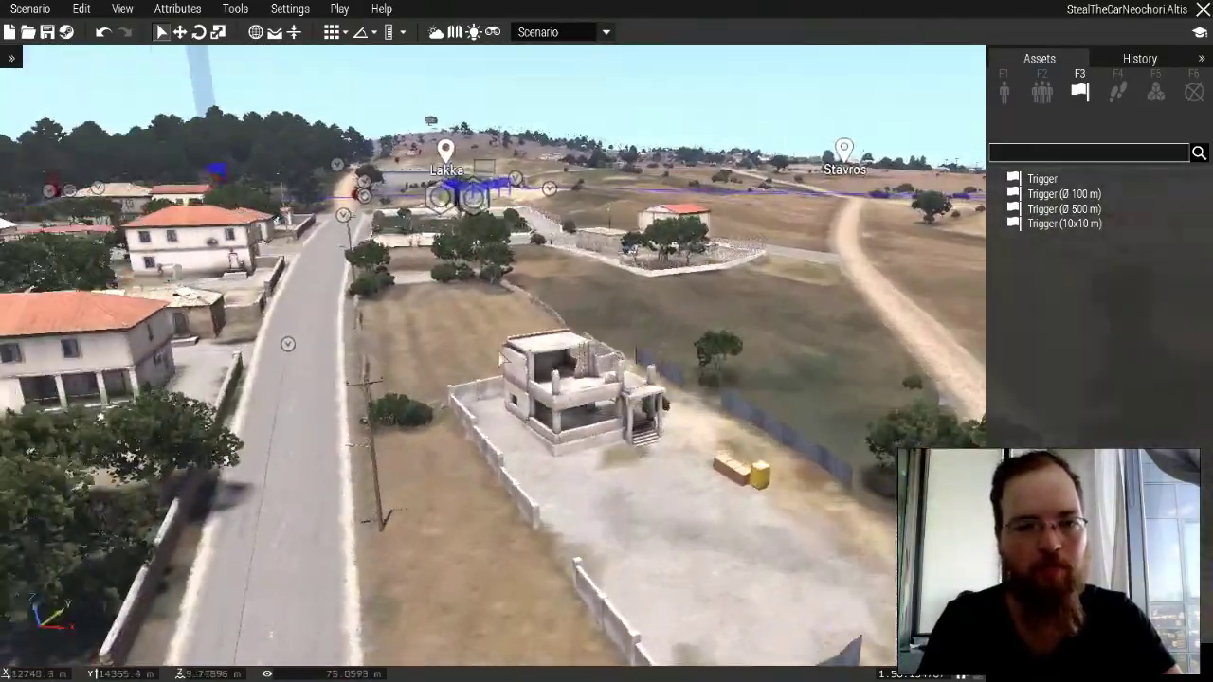
scroll(479, 387, up, 5)
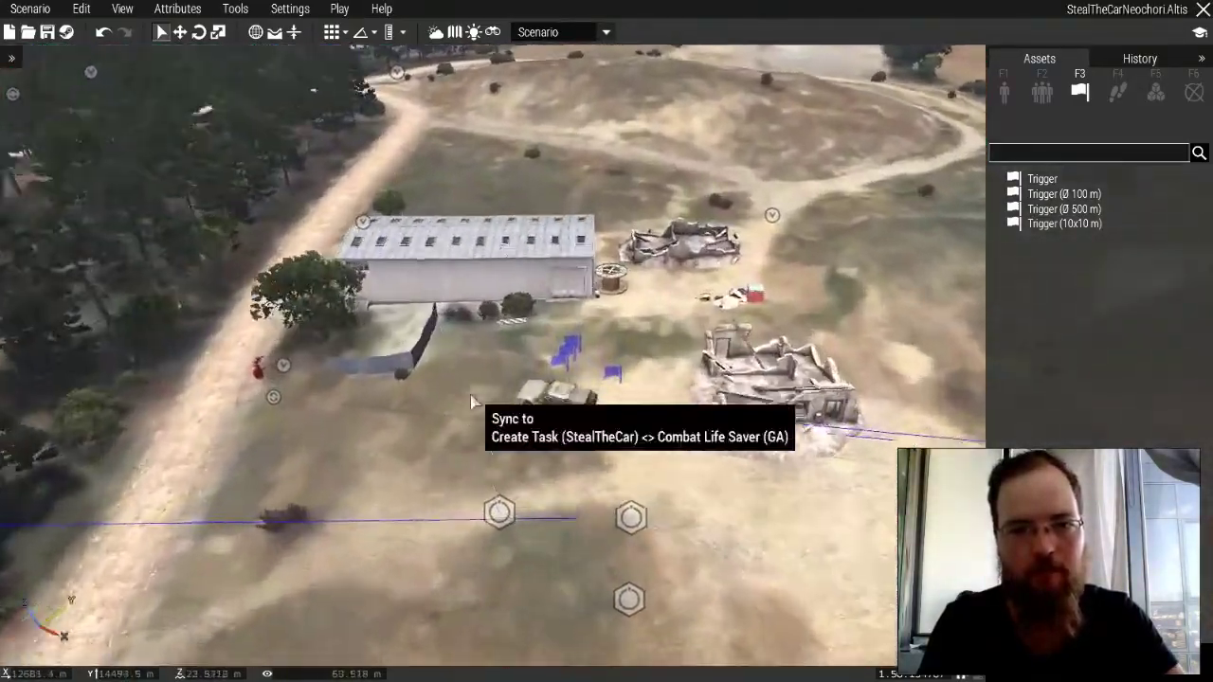
scroll(483, 342, up, 4)
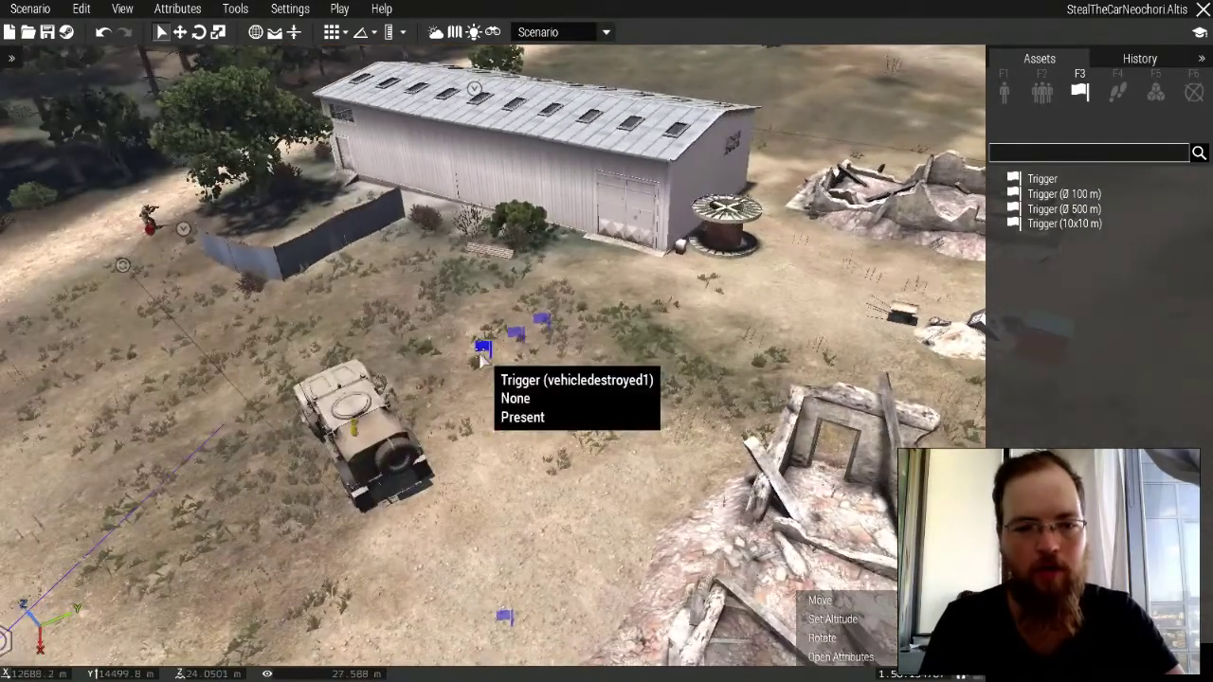
double_click(481, 351)
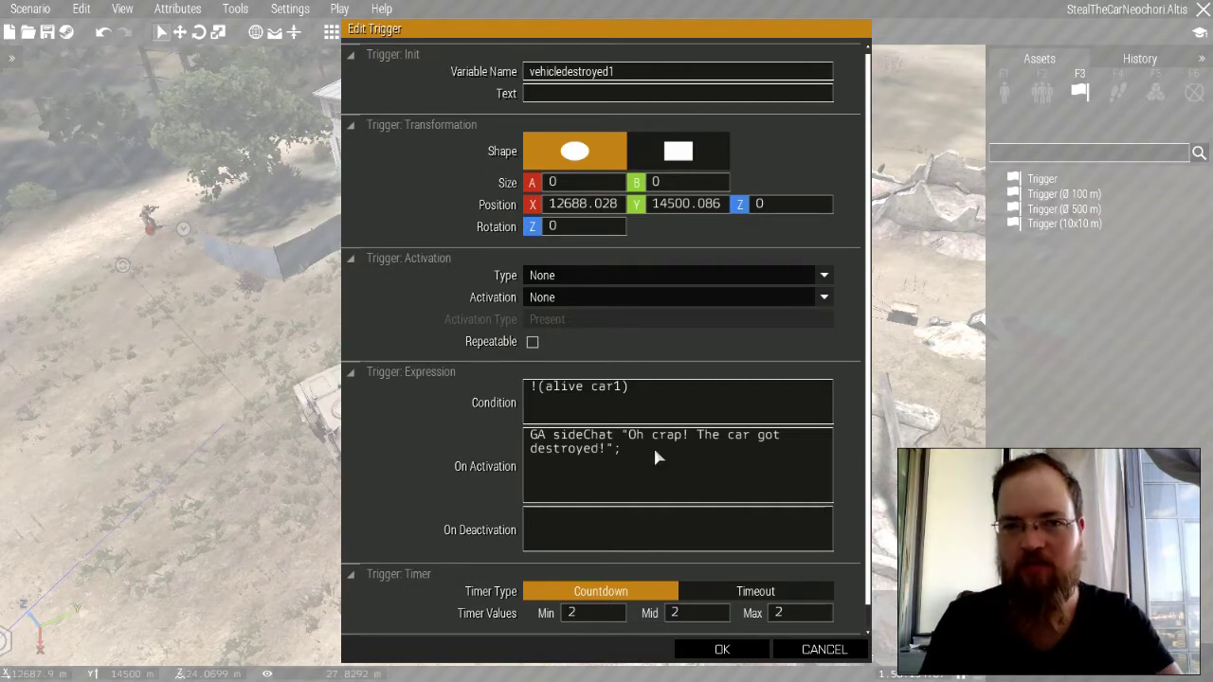
- Review vehicledestroyed1's car-destroyed sideChat line in On Activation, then close the trigger
drag(631, 450, 529, 434)
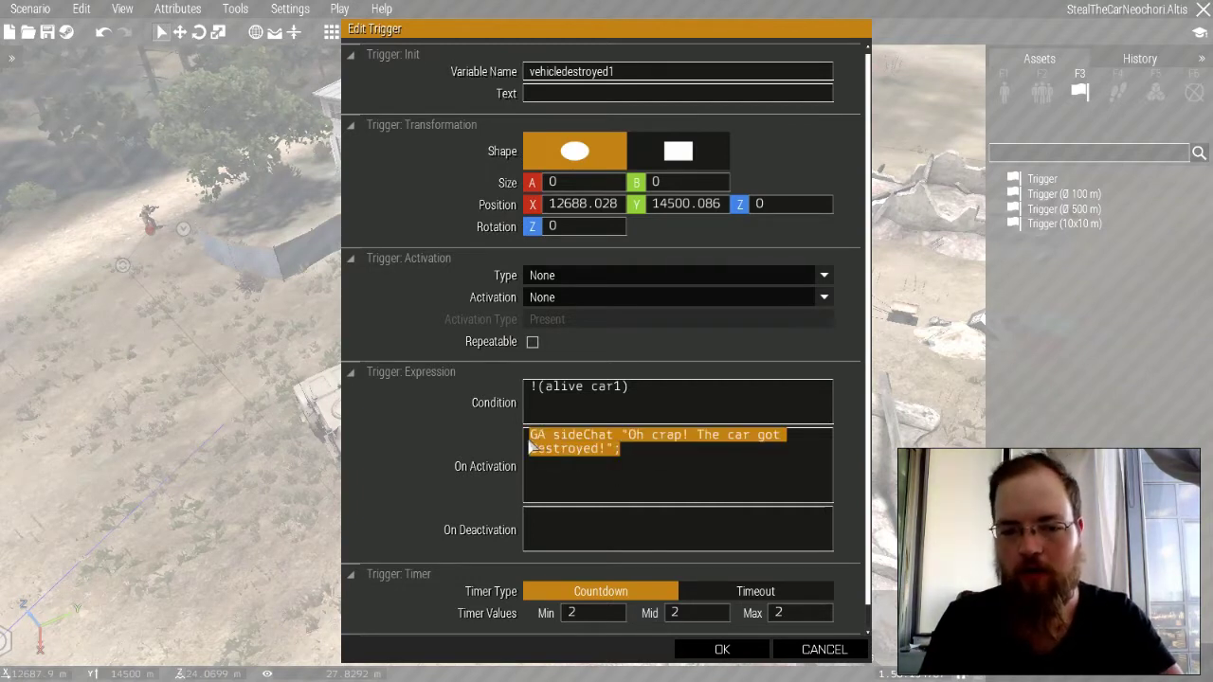
click(672, 442)
click(755, 652)
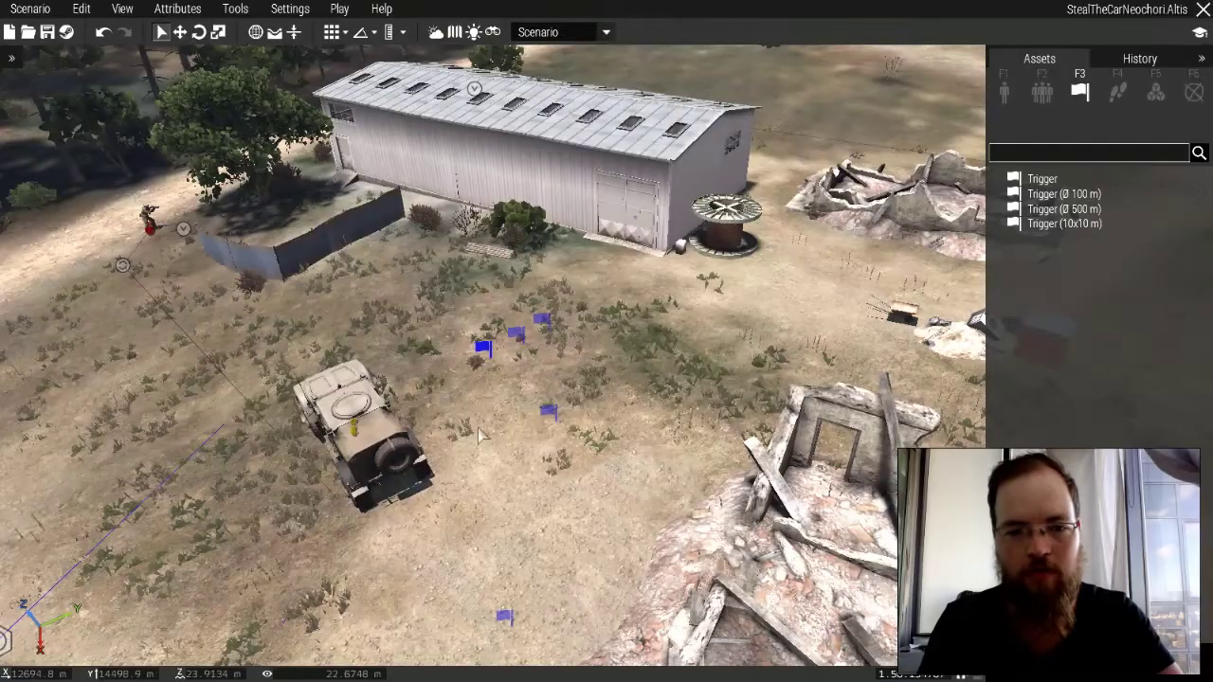
- Check vehicledestroyed2's HQ message, then reopen and close vehicledestroyed1 again
double_click(516, 337)
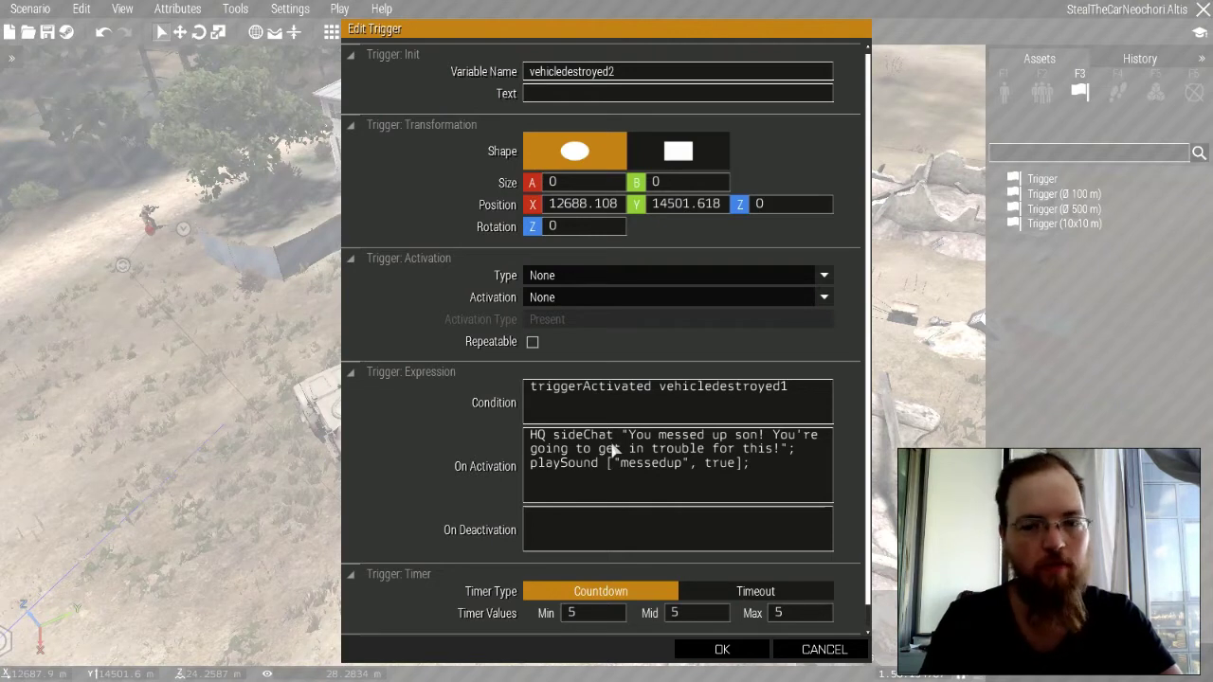
click(772, 451)
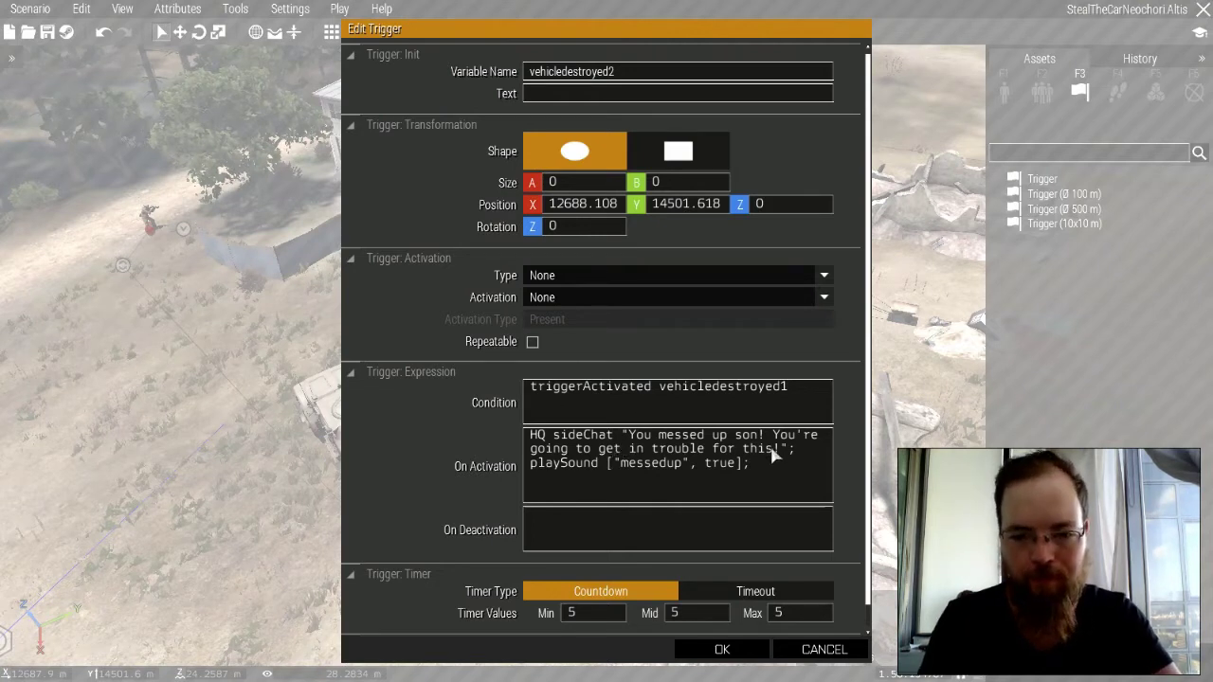
click(747, 650)
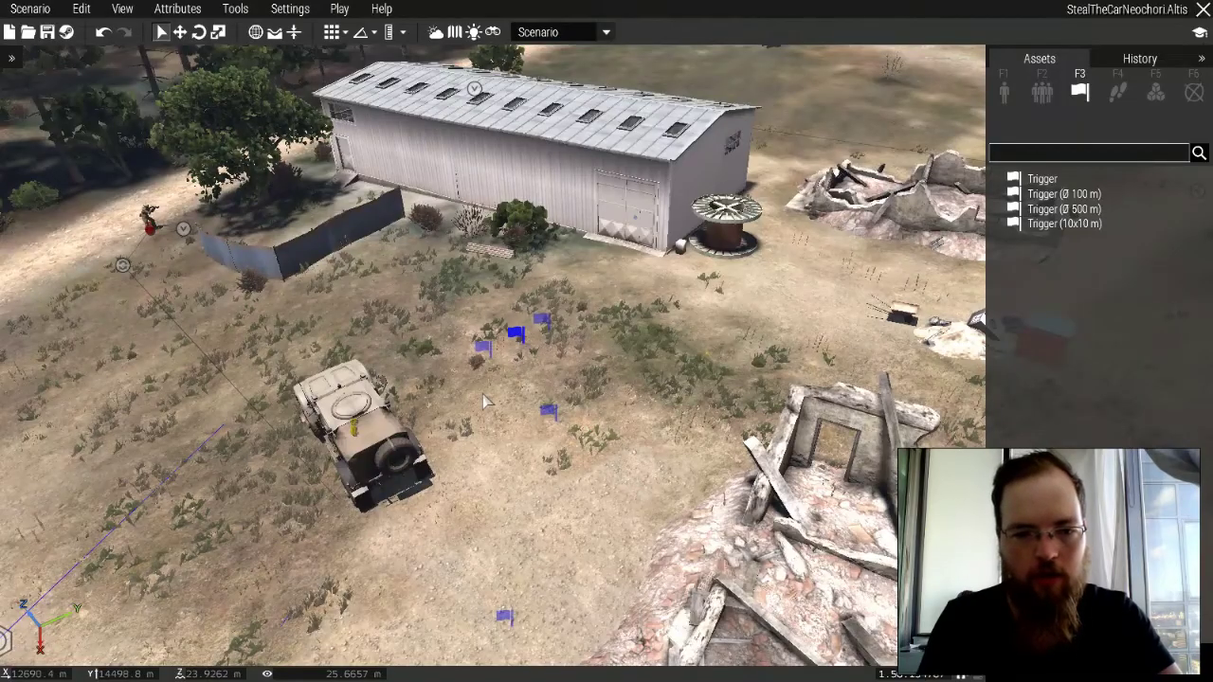
double_click(482, 352)
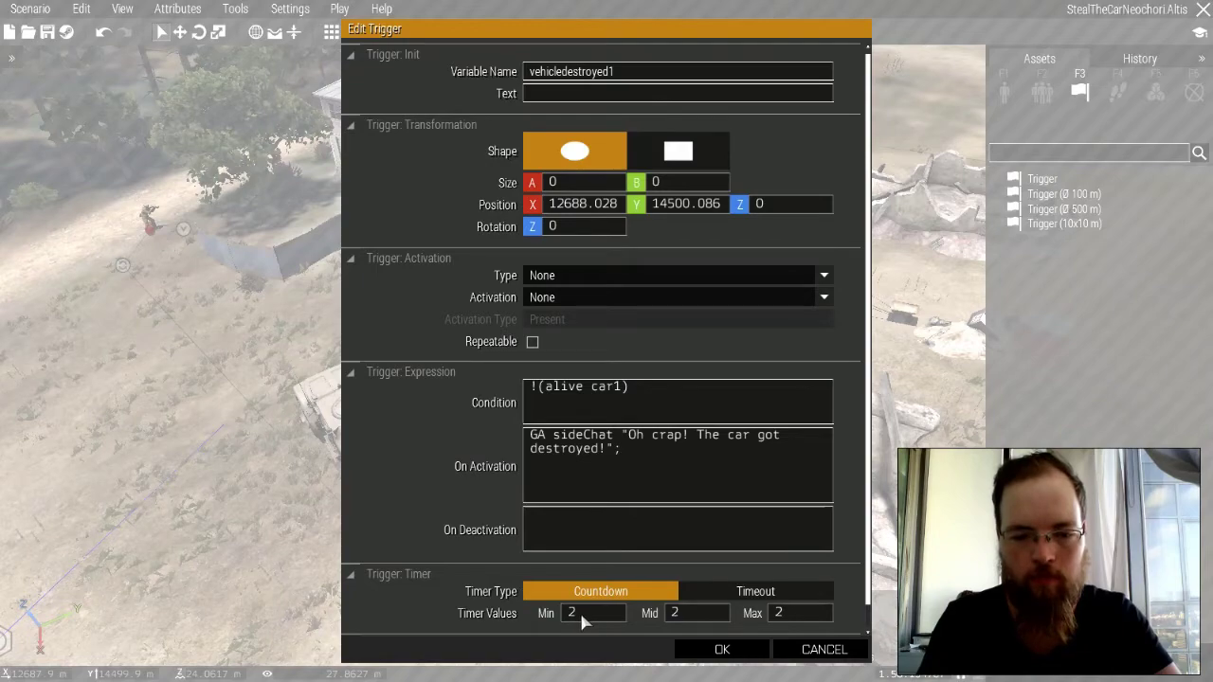
click(724, 650)
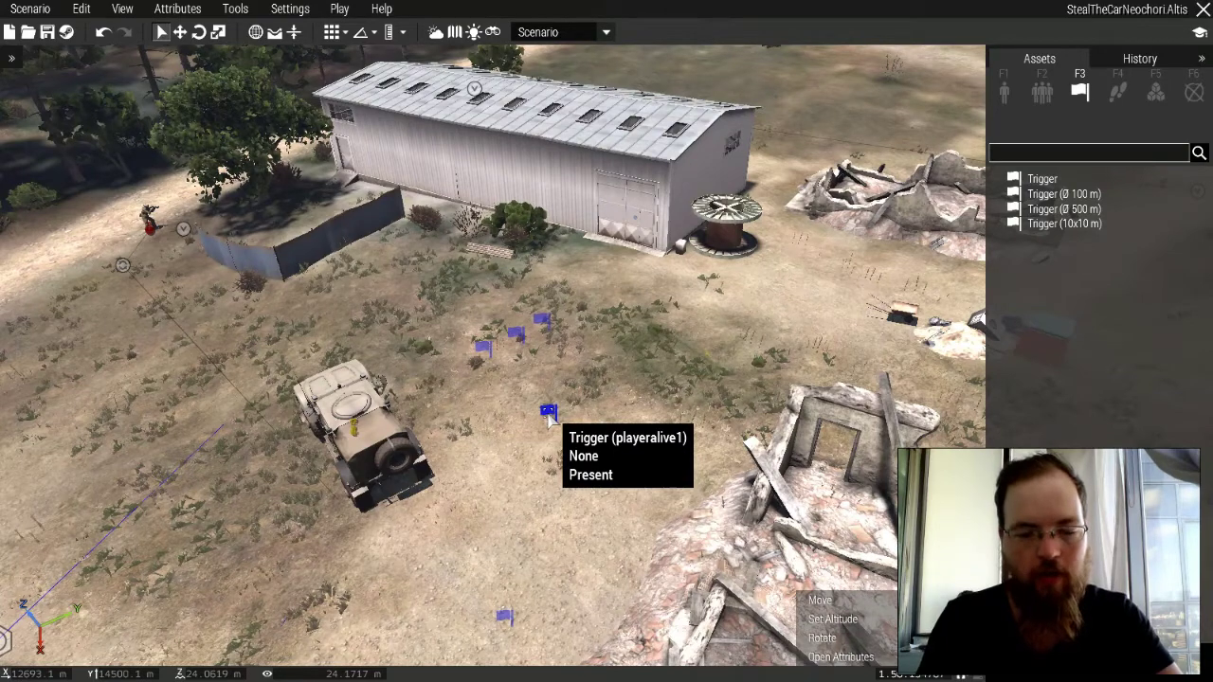
double_click(549, 418)
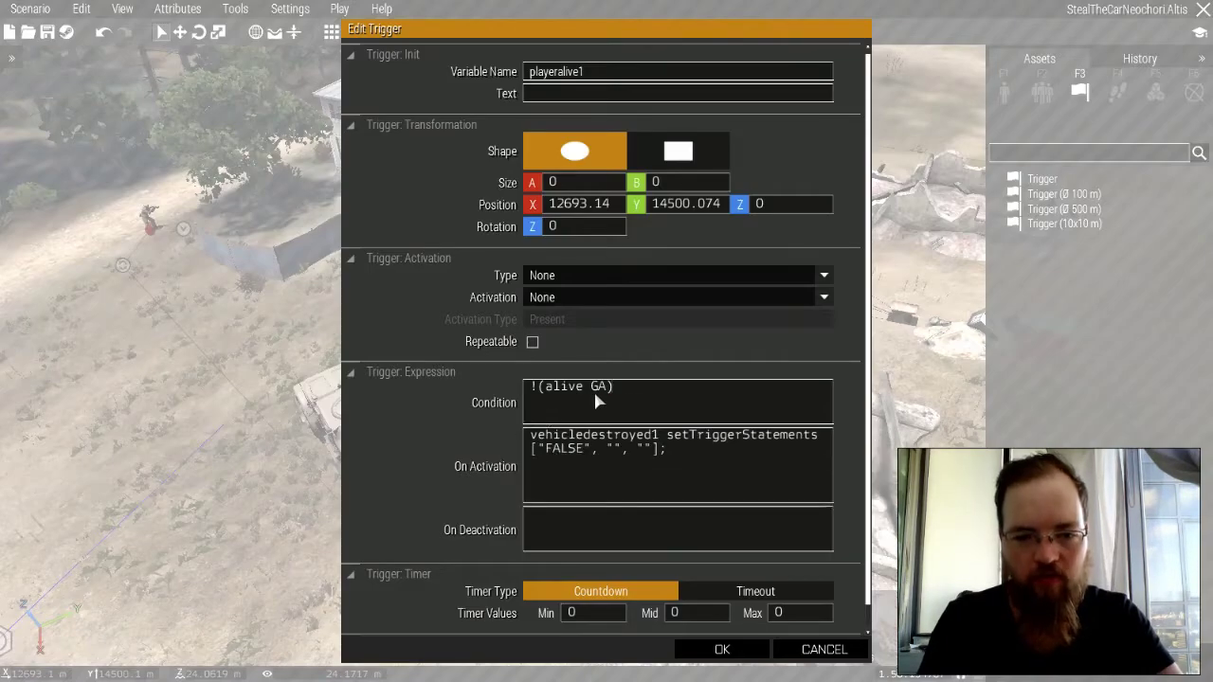
drag(614, 393, 533, 400)
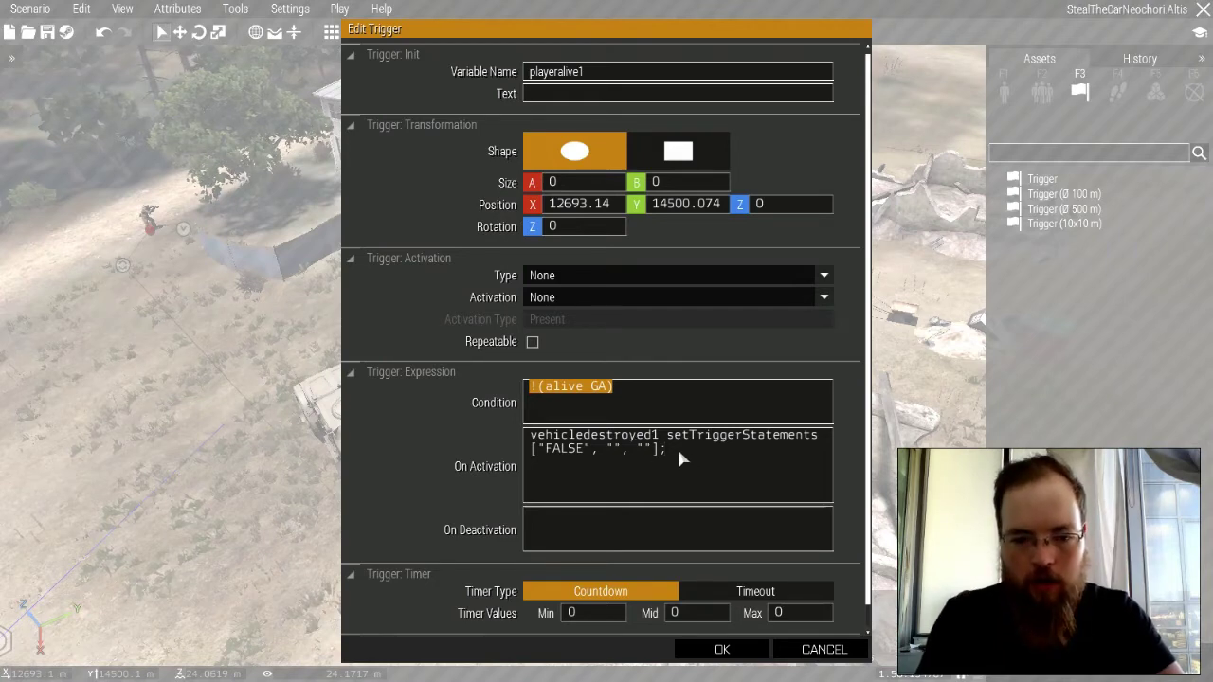
click(722, 649)
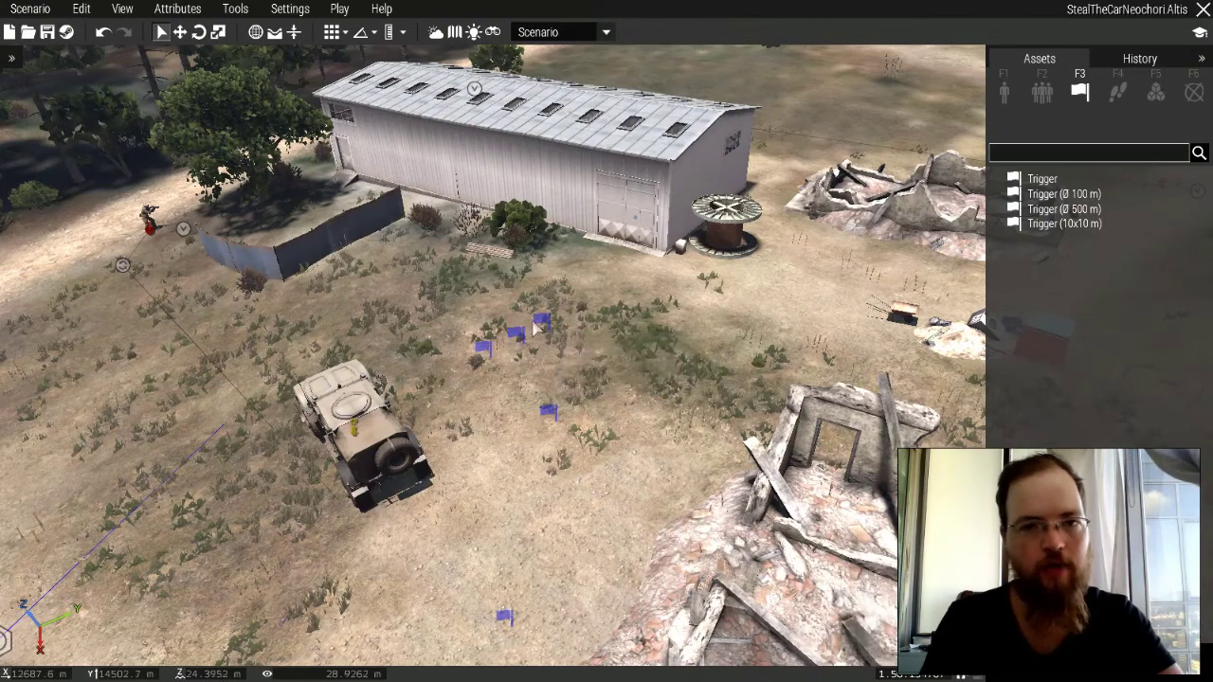
double_click(517, 336)
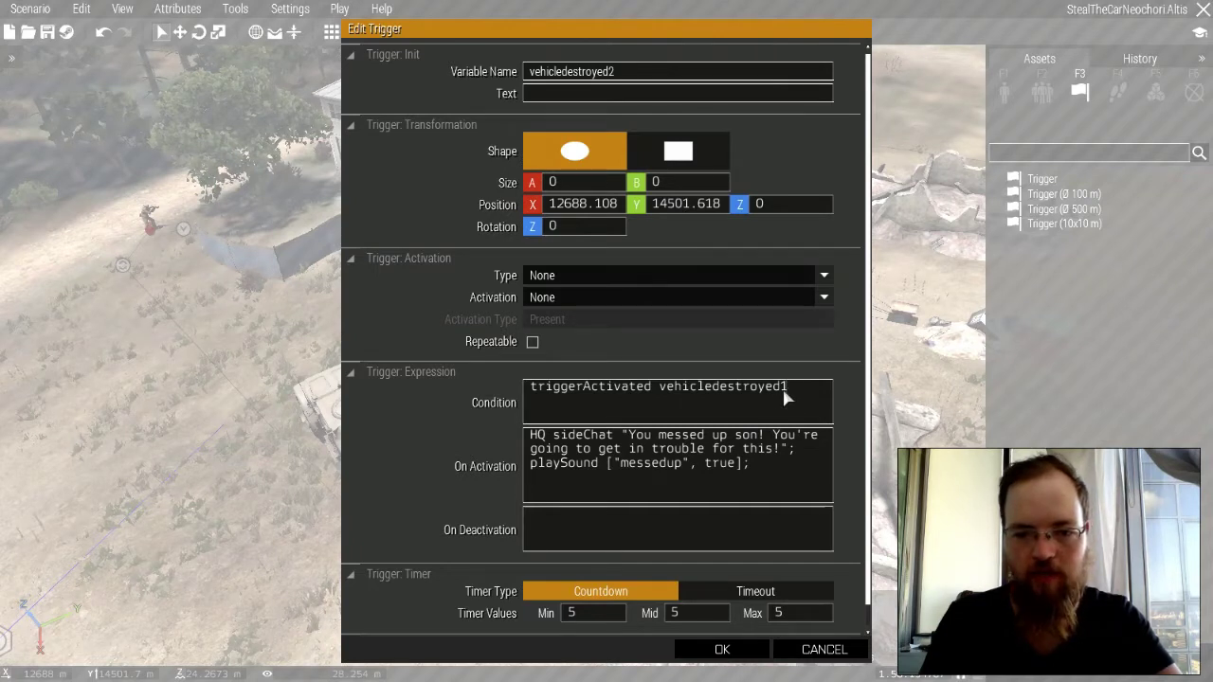
drag(787, 392, 661, 397)
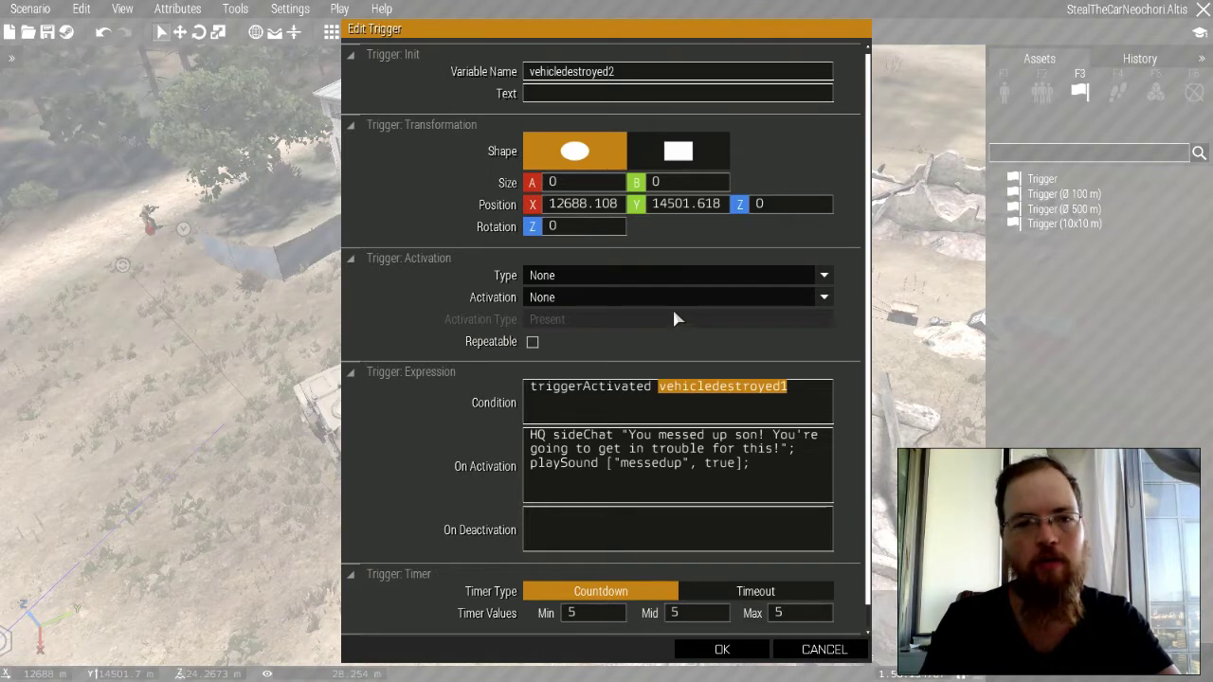
click(726, 648)
scroll(666, 426, down, 5)
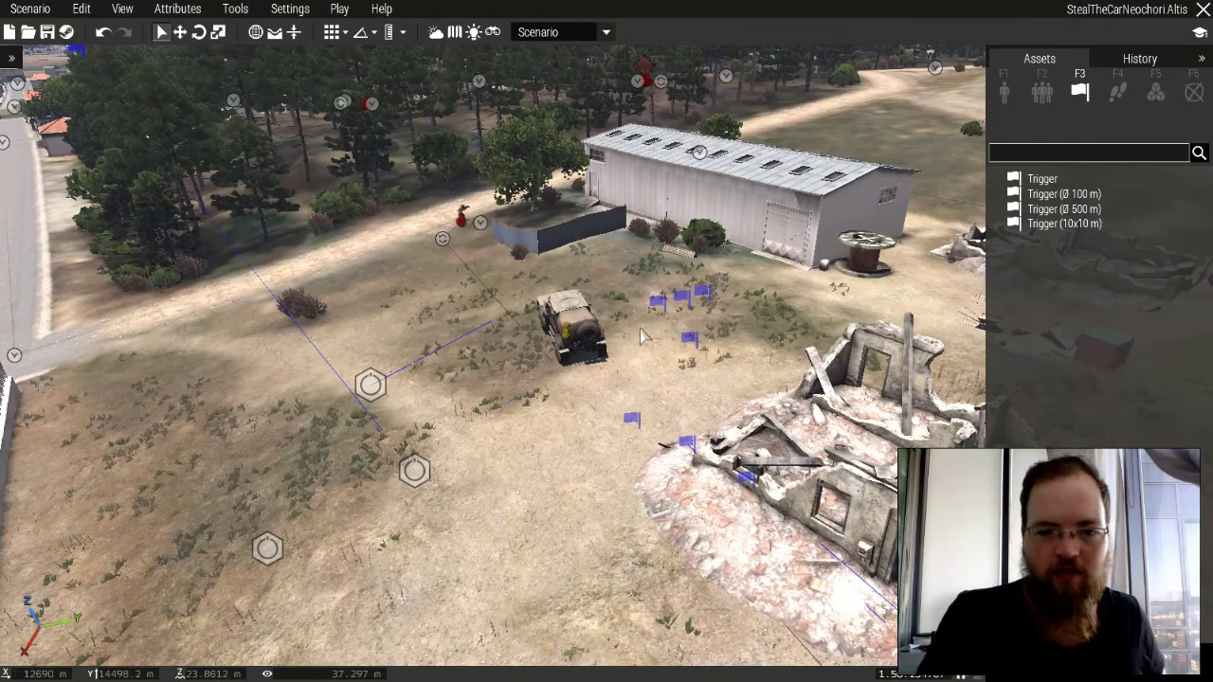
right_drag(645, 341, 318, 322)
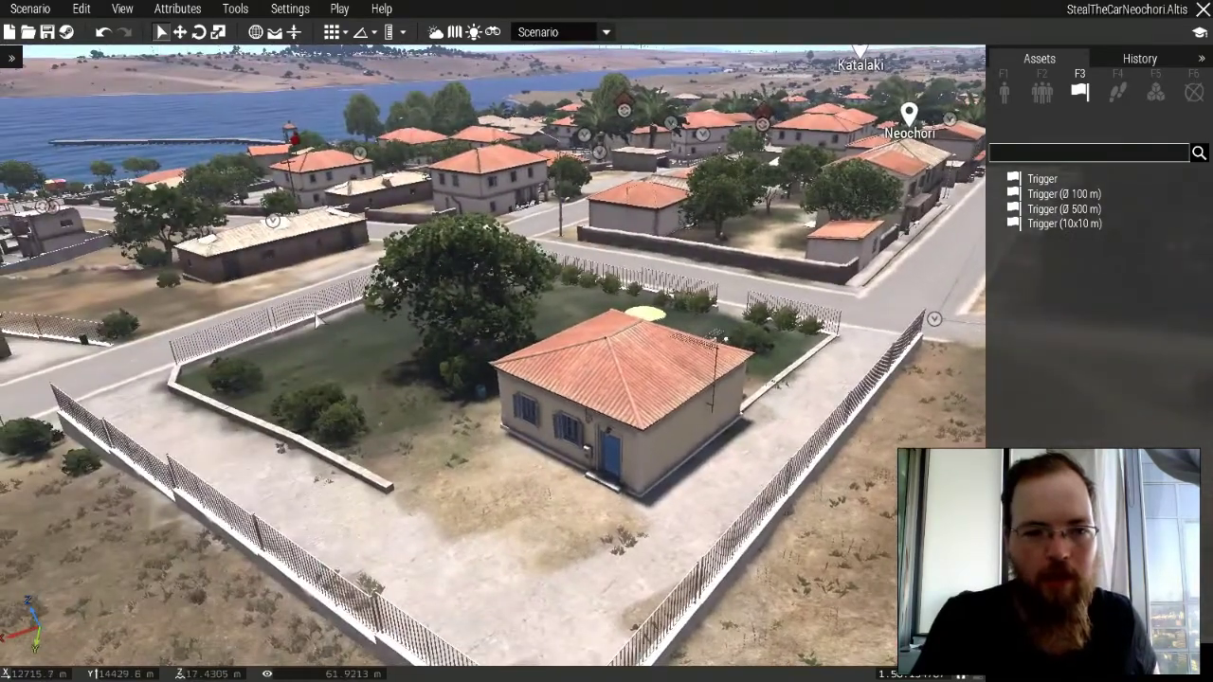
right_drag(448, 284, 683, 422)
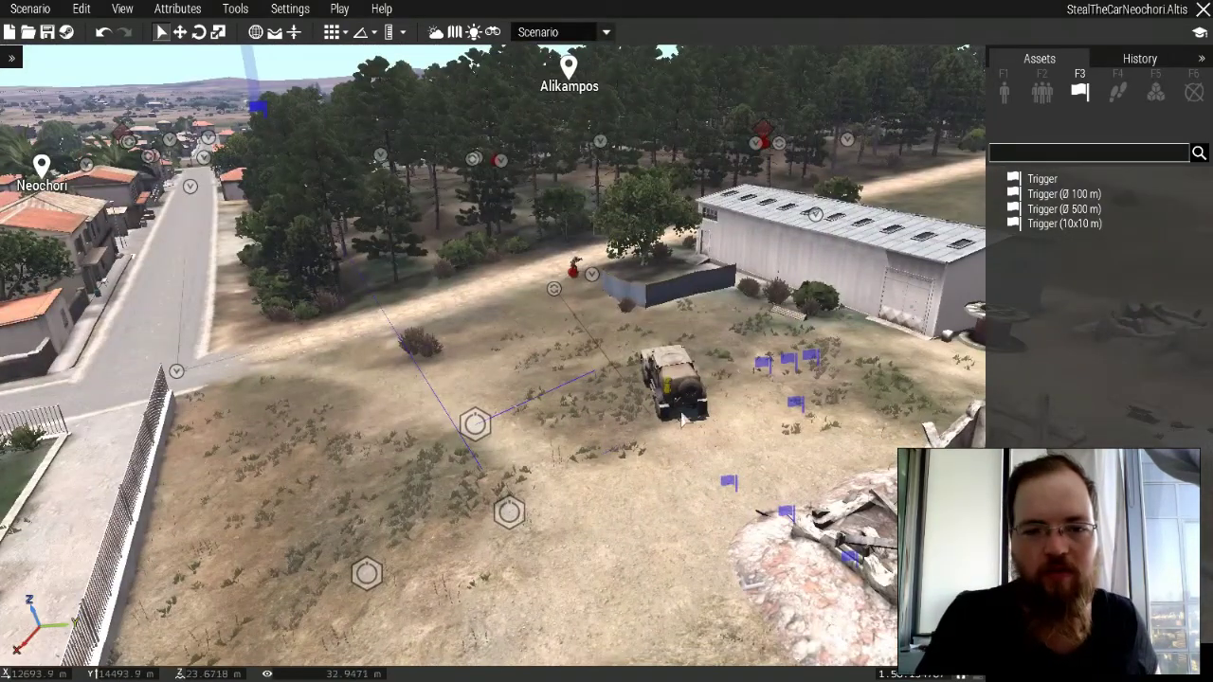